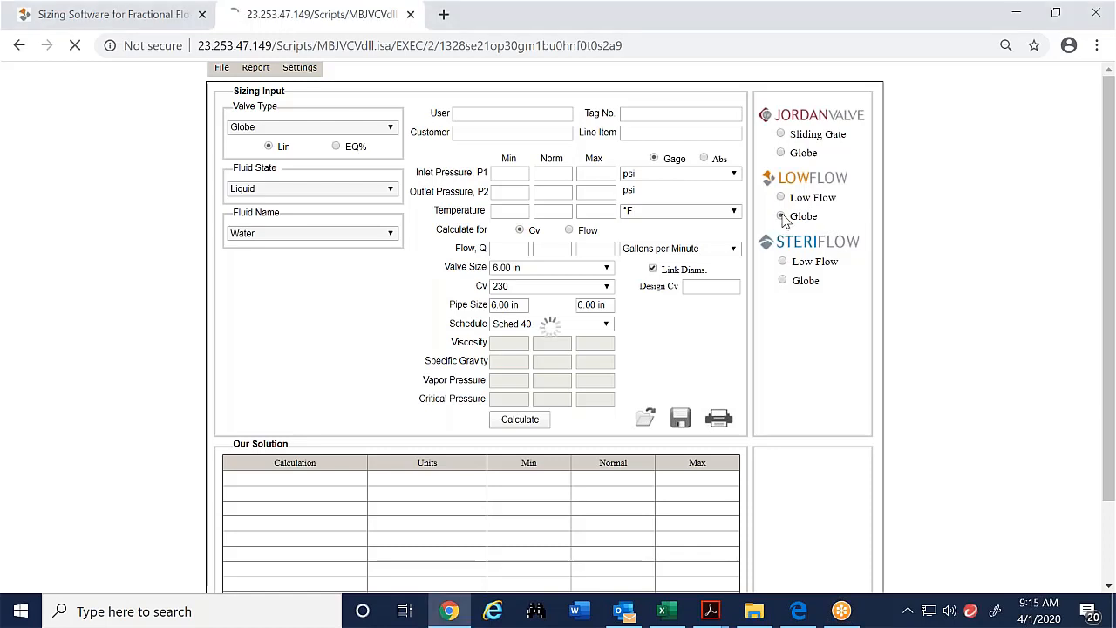
# - Select the LowFlow Globe valve series and review the Valve Type options, keeping Globe
pyautogui.click(781, 216)
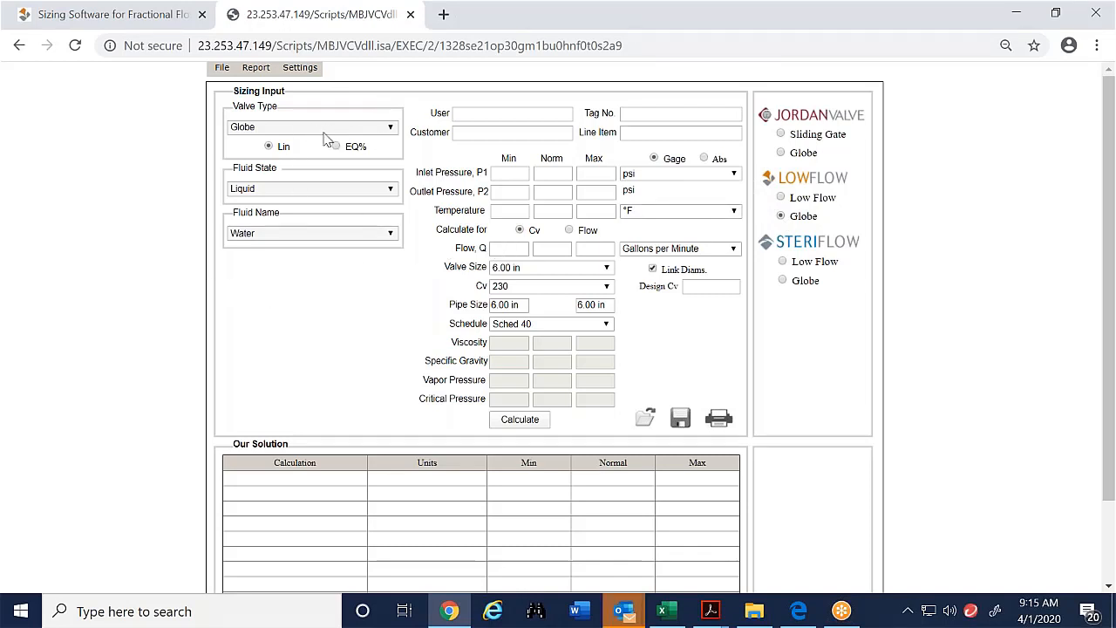
pyautogui.click(277, 130)
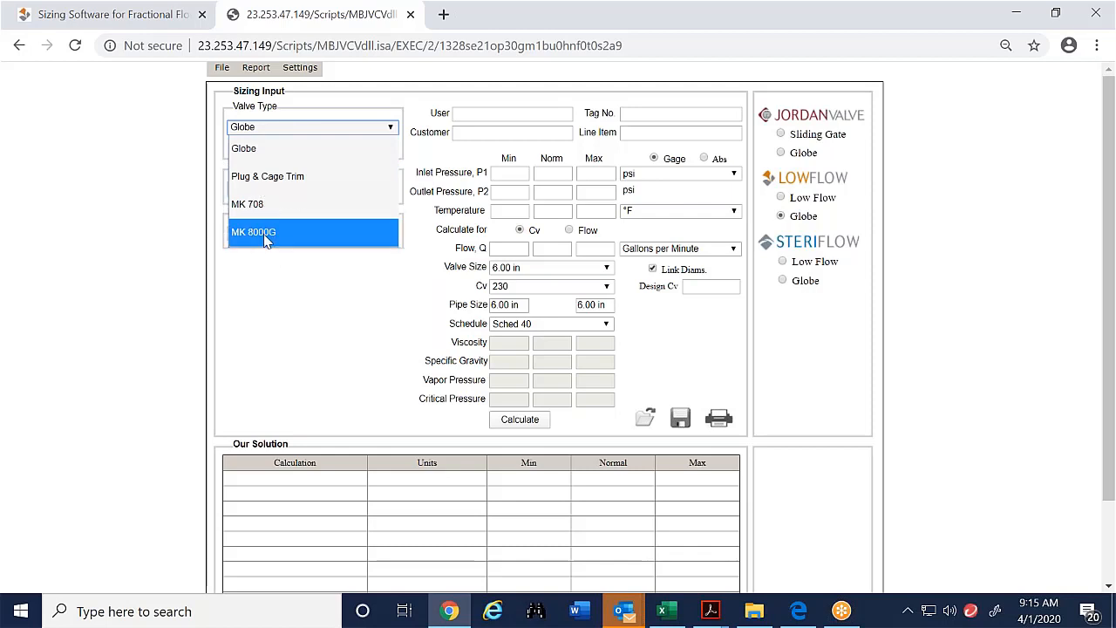
pyautogui.click(214, 155)
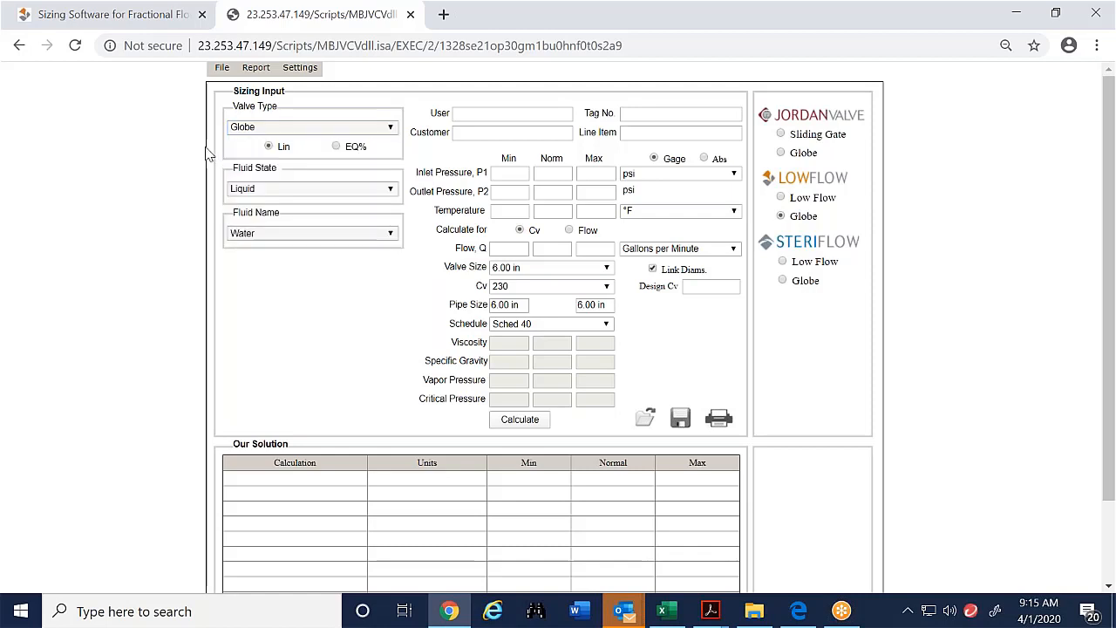
# - Examine the Fluid State options and scroll through the liquid Fluid Name list
pyautogui.click(263, 193)
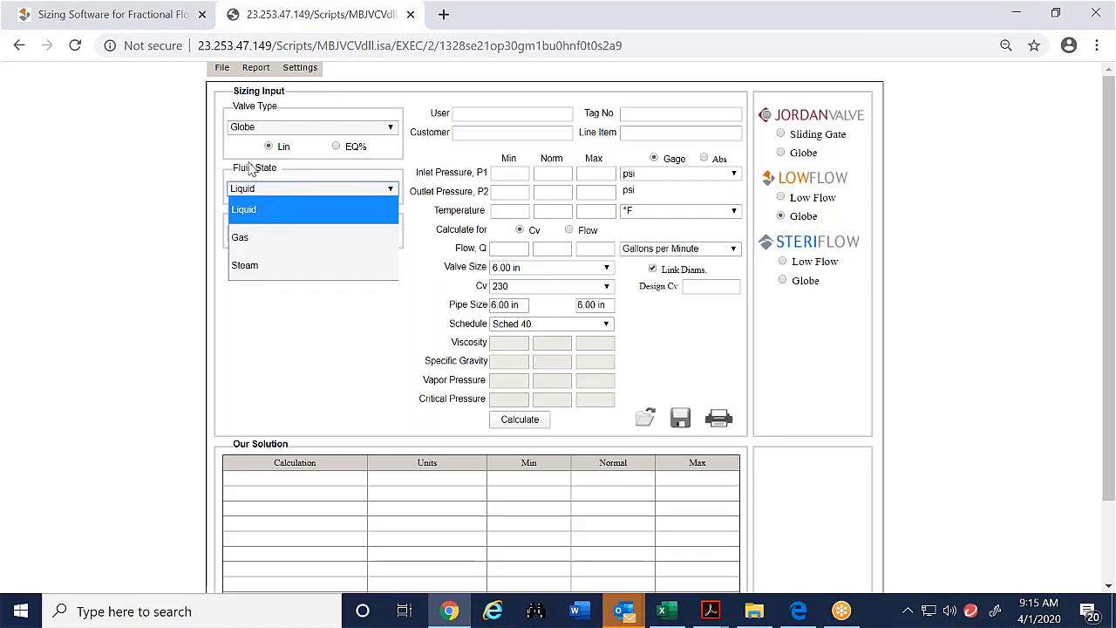
pyautogui.click(178, 213)
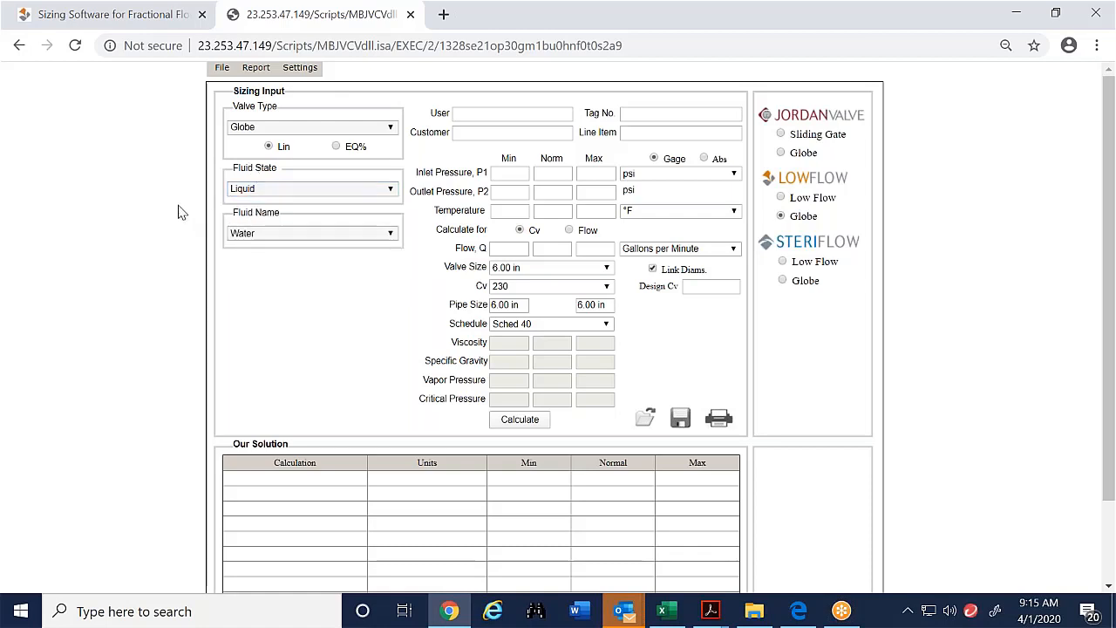
pyautogui.click(376, 235)
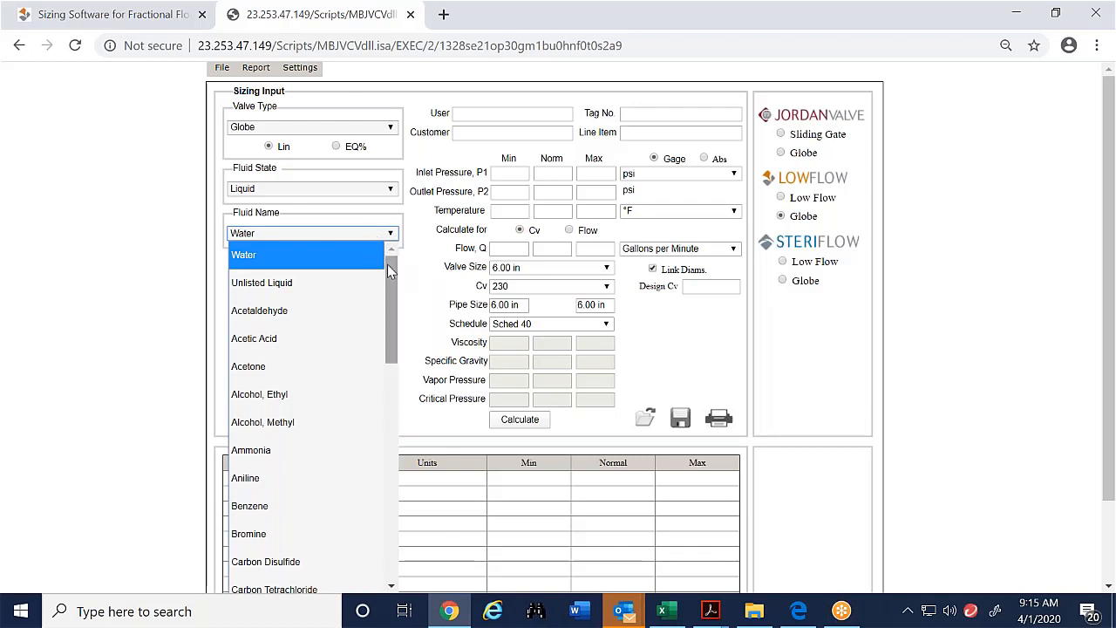
pyautogui.moveTo(387, 264); pyautogui.dragTo(388, 536)
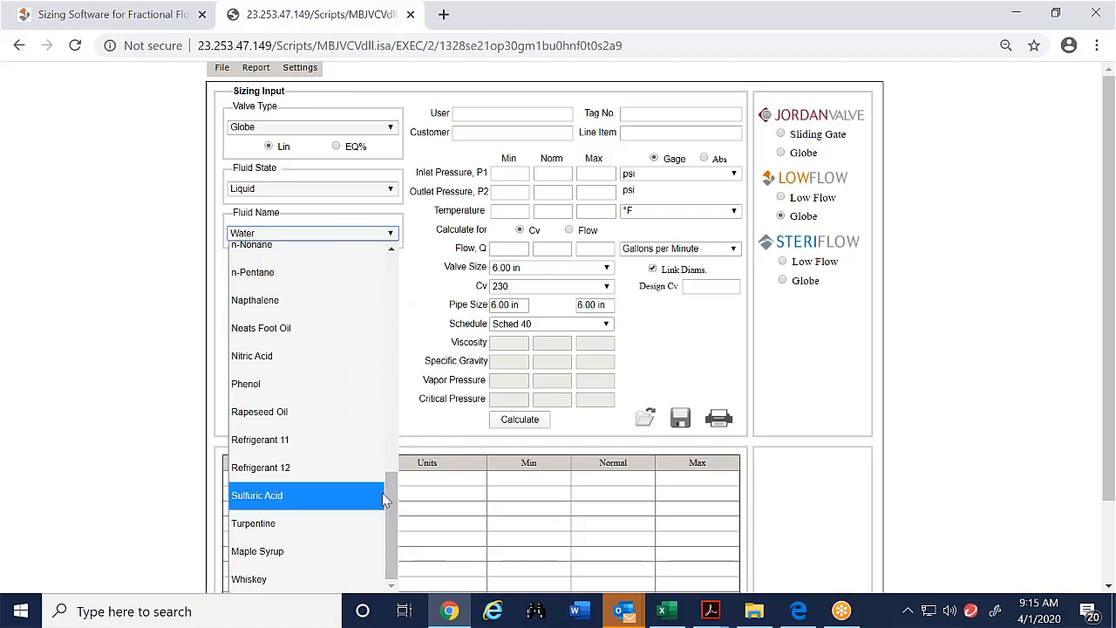
pyautogui.scroll(15, 340, 271)
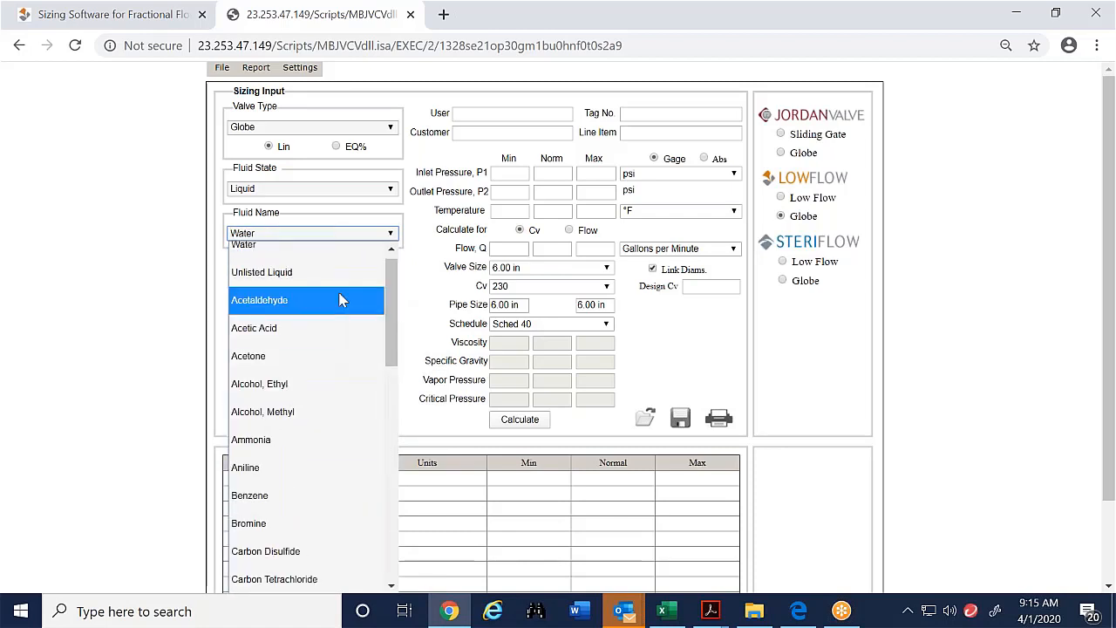
# - Switch the fluid state to Gas, browse the gas fluid names, and restore Liquid
pyautogui.click(359, 191)
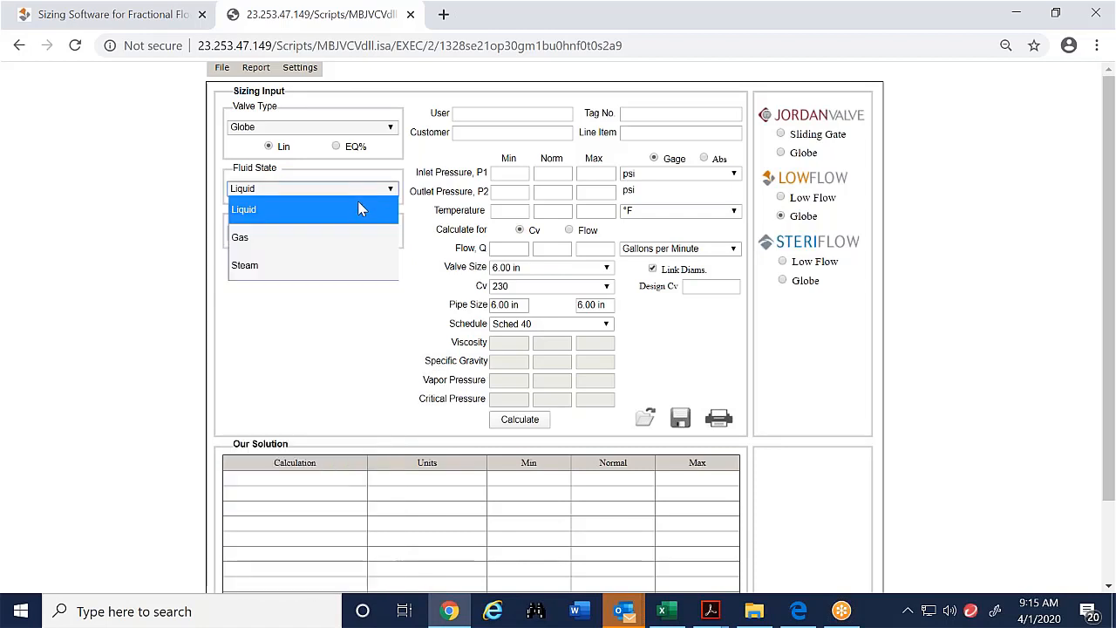
pyautogui.click(342, 237)
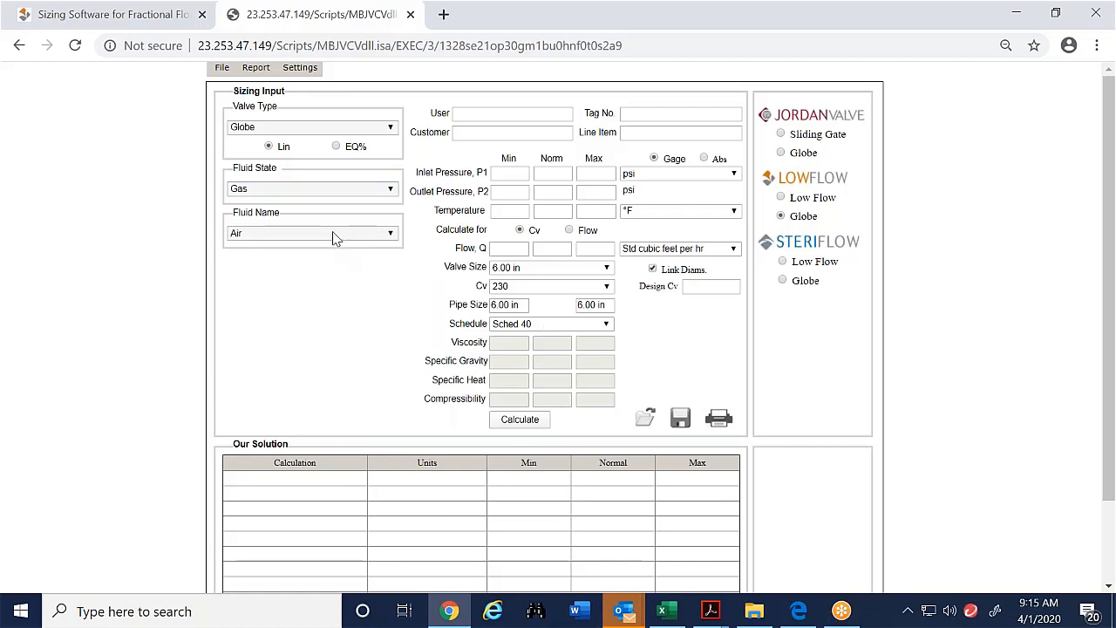
pyautogui.click(334, 235)
pyautogui.scroll(-7, 302, 394)
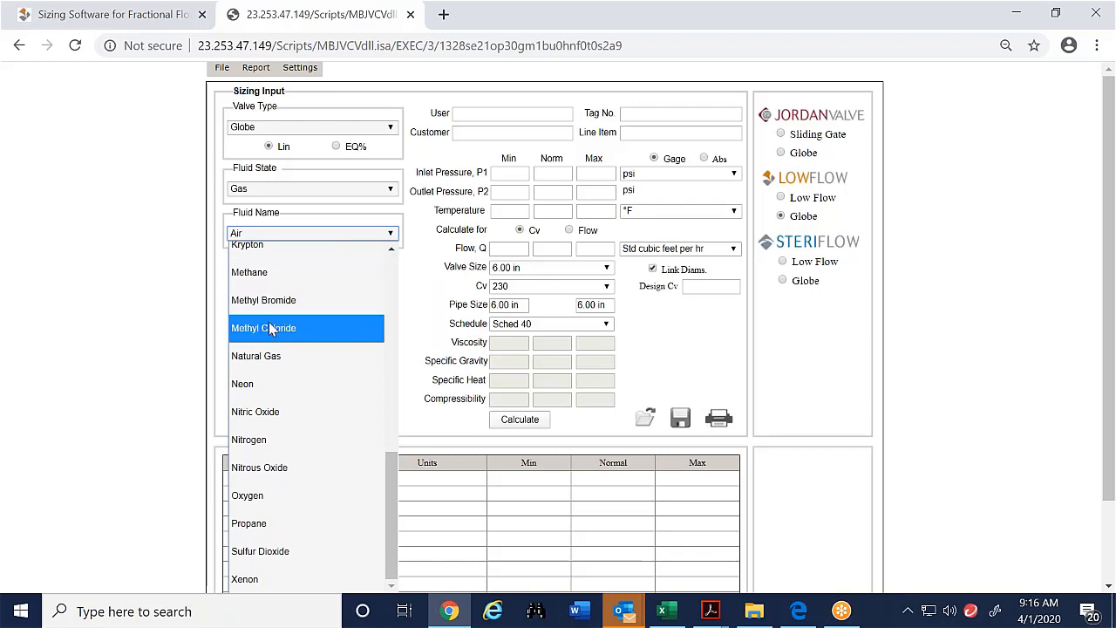
pyautogui.scroll(6, 252, 374)
pyautogui.click(162, 267)
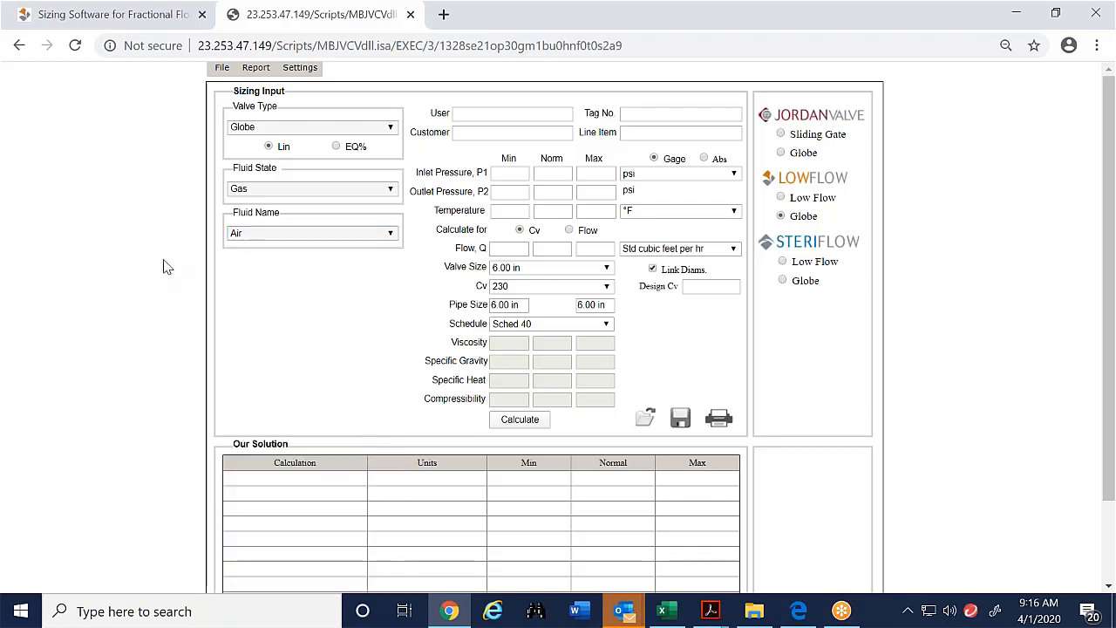
pyautogui.click(273, 190)
pyautogui.click(272, 213)
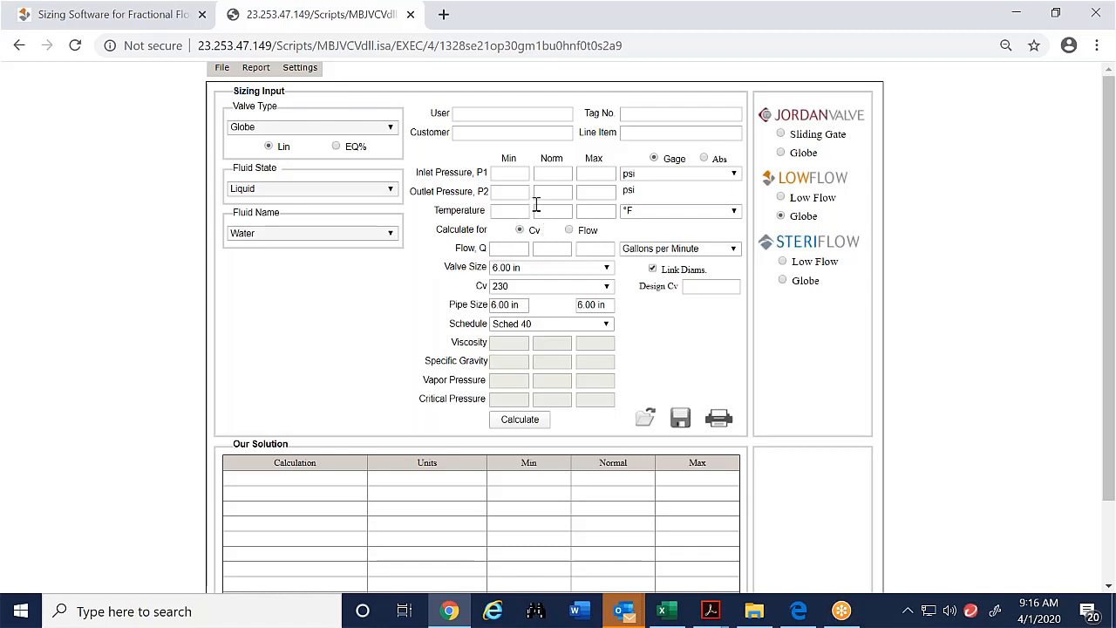
# - Enter inlet pressure P1 of 100 min, 150 normal and 200 max psi
pyautogui.click(508, 172)
pyautogui.write('10')
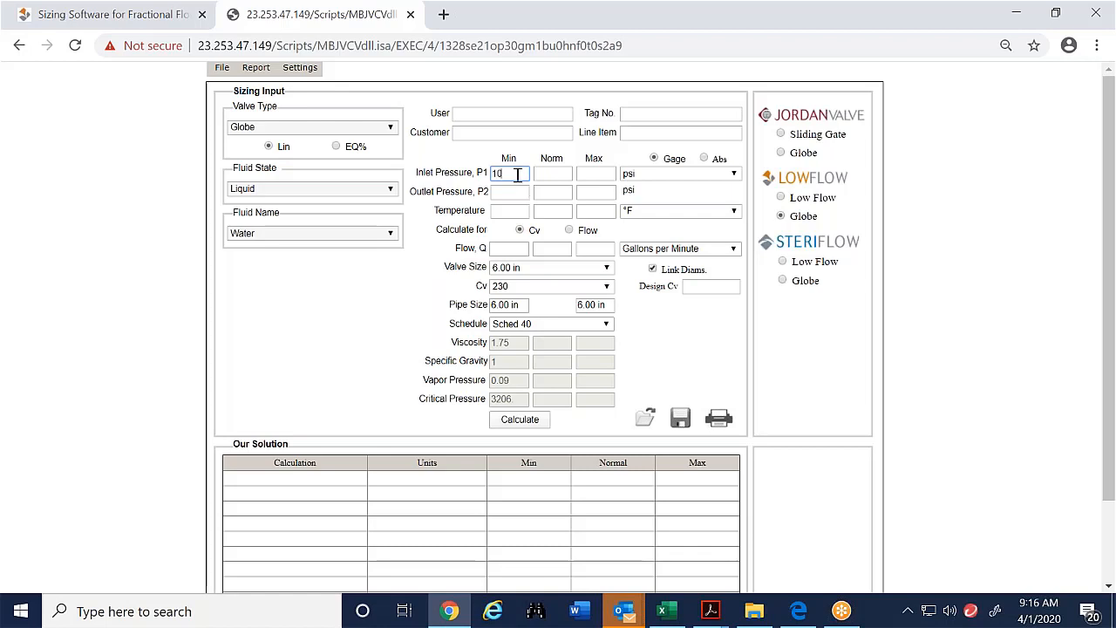
pyautogui.write('0')
pyautogui.click(540, 173)
pyautogui.write('1')
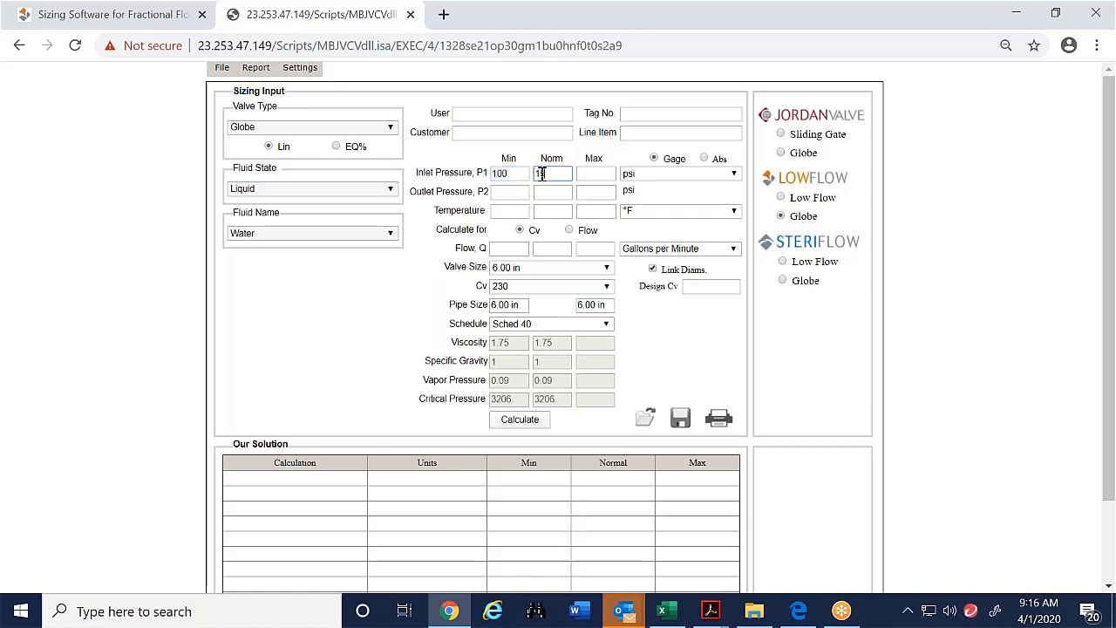
pyautogui.write('50')
pyautogui.click(609, 172)
pyautogui.write('1')
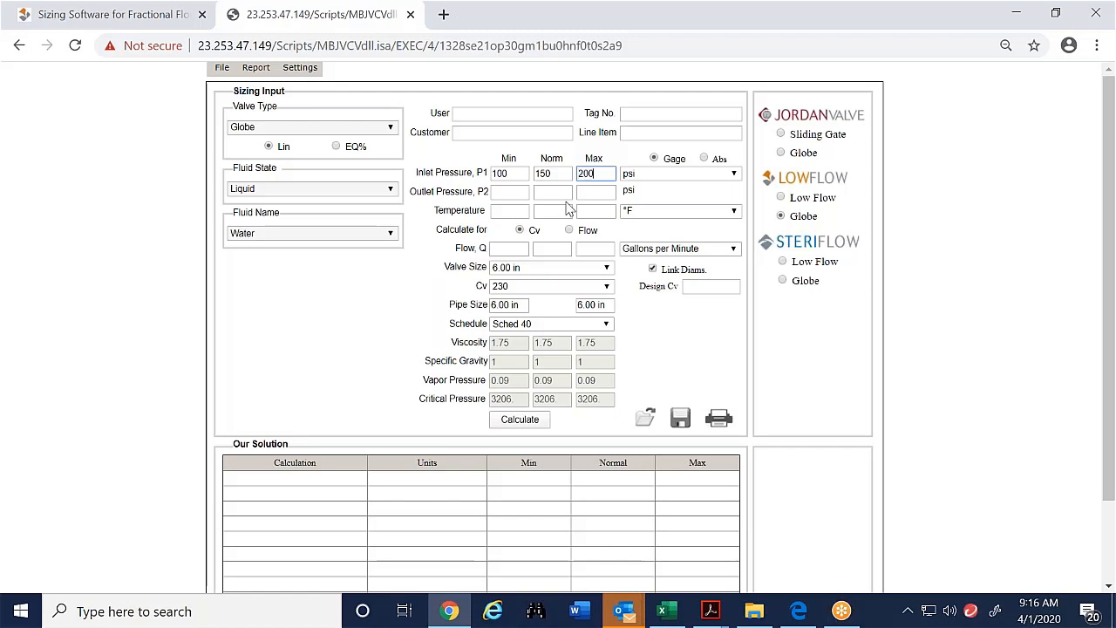
# - Enter outlet pressure P2 of 50 psi for min, normal and max
pyautogui.click(519, 192)
pyautogui.write('50')
pyautogui.click(554, 195)
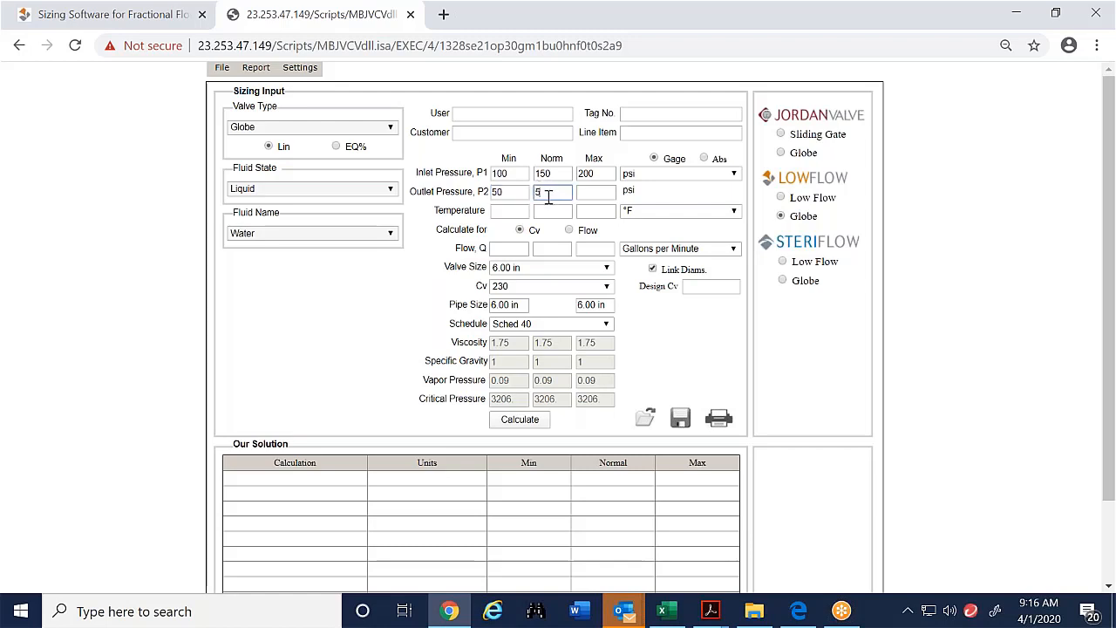
pyautogui.click(591, 199)
# - Enter a temperature of 70 °F for min, normal and max
pyautogui.click(512, 211)
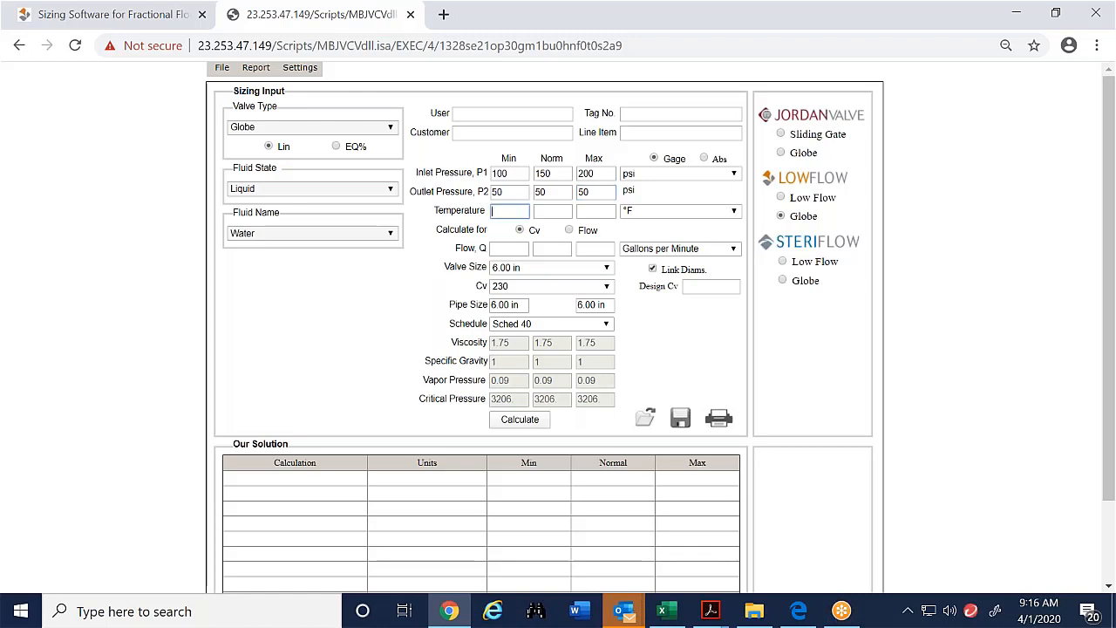
pyautogui.write('70')
pyautogui.click(537, 211)
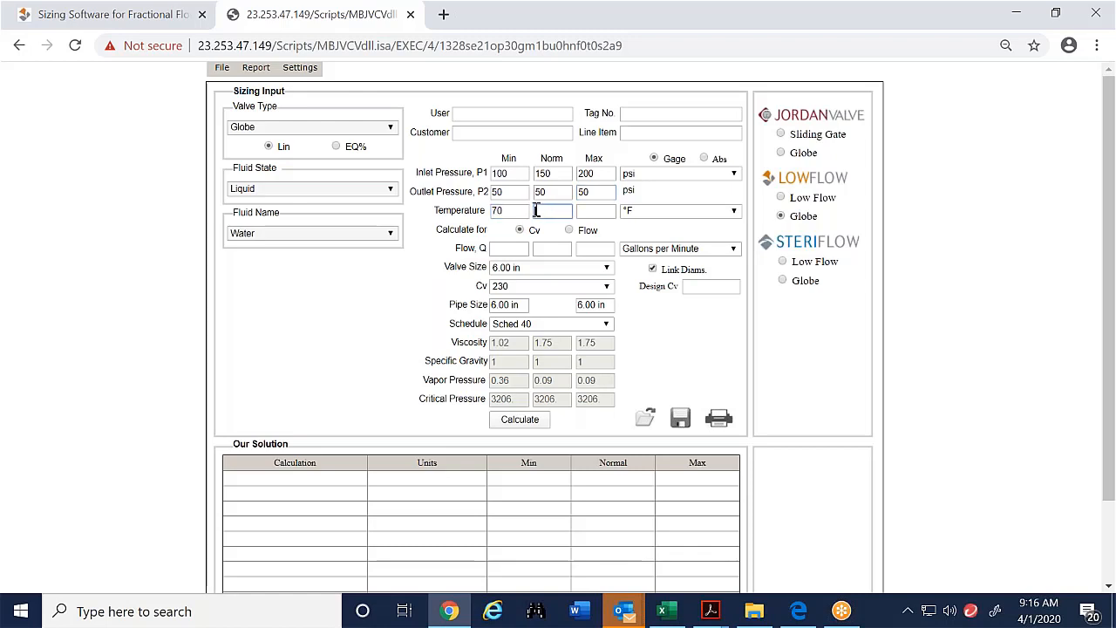
pyautogui.write('70')
pyautogui.click(586, 209)
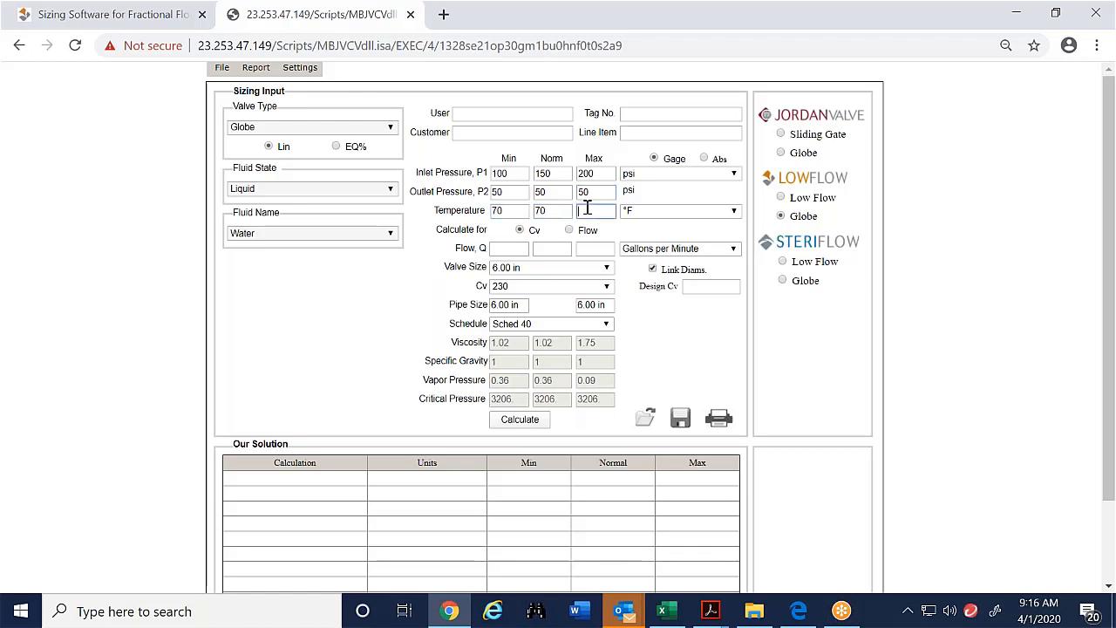
pyautogui.write('70')
# - Enter flow rates of 6 min, 12 normal and 18 max gallons per minute
pyautogui.click(504, 250)
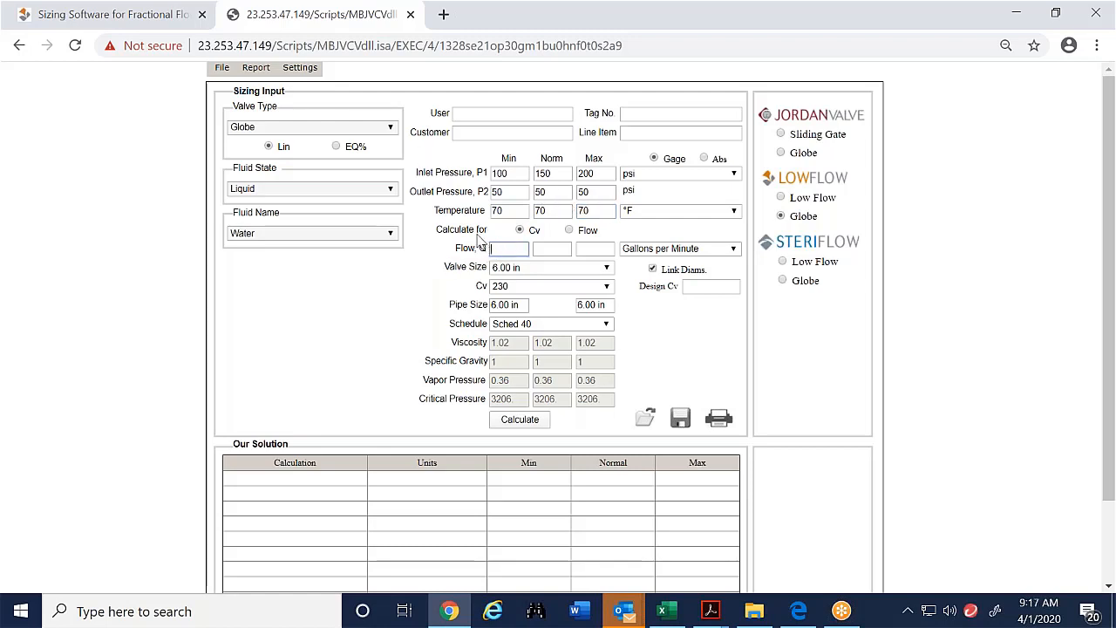
pyautogui.write('6')
pyautogui.click(541, 252)
pyautogui.write('12')
pyautogui.click(603, 249)
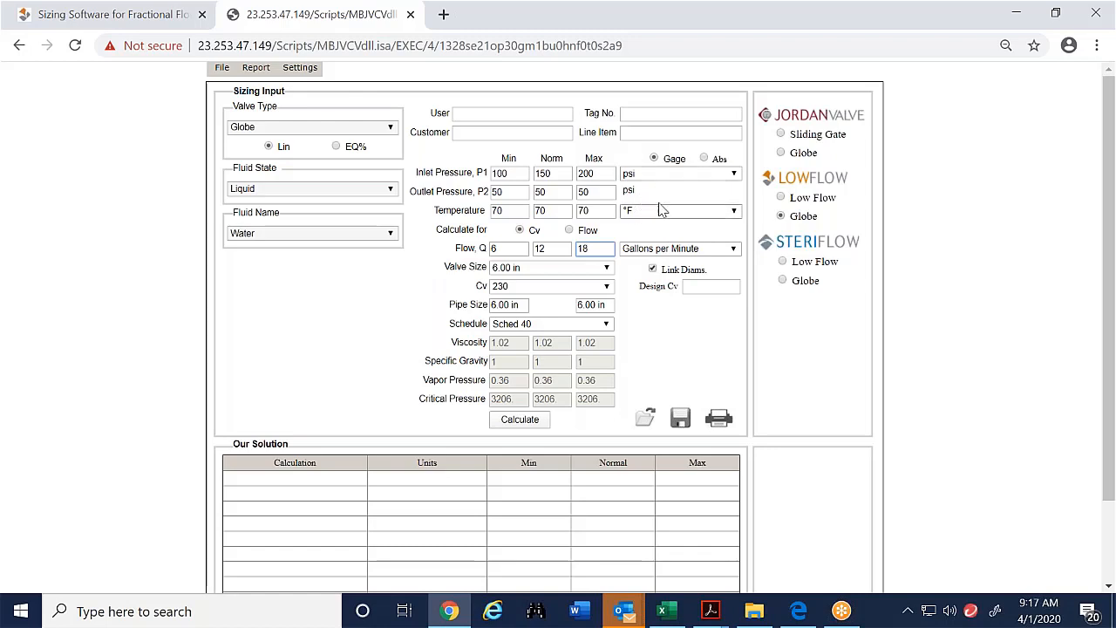
# - Review the pressure and flow unit options, keeping psi and Gallons per Minute
pyautogui.click(668, 178)
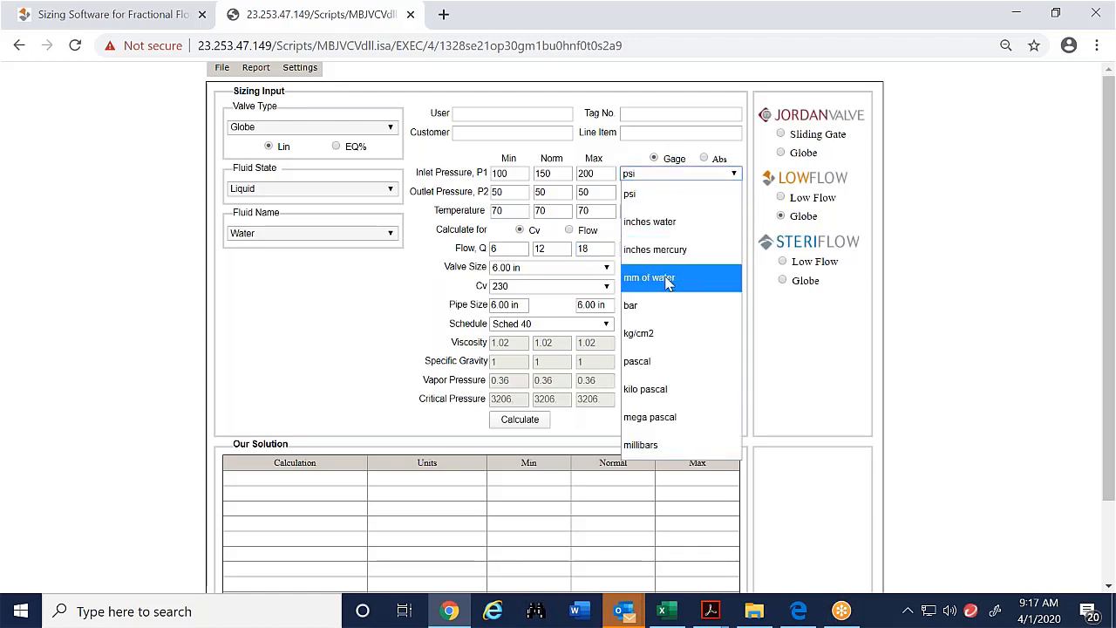
pyautogui.click(632, 174)
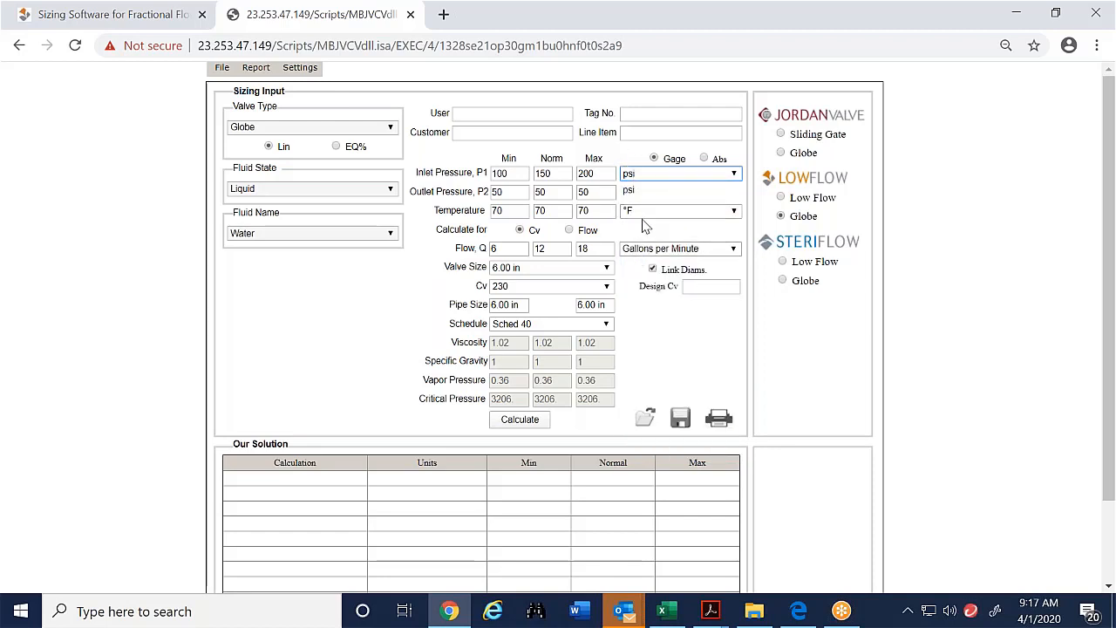
pyautogui.click(644, 249)
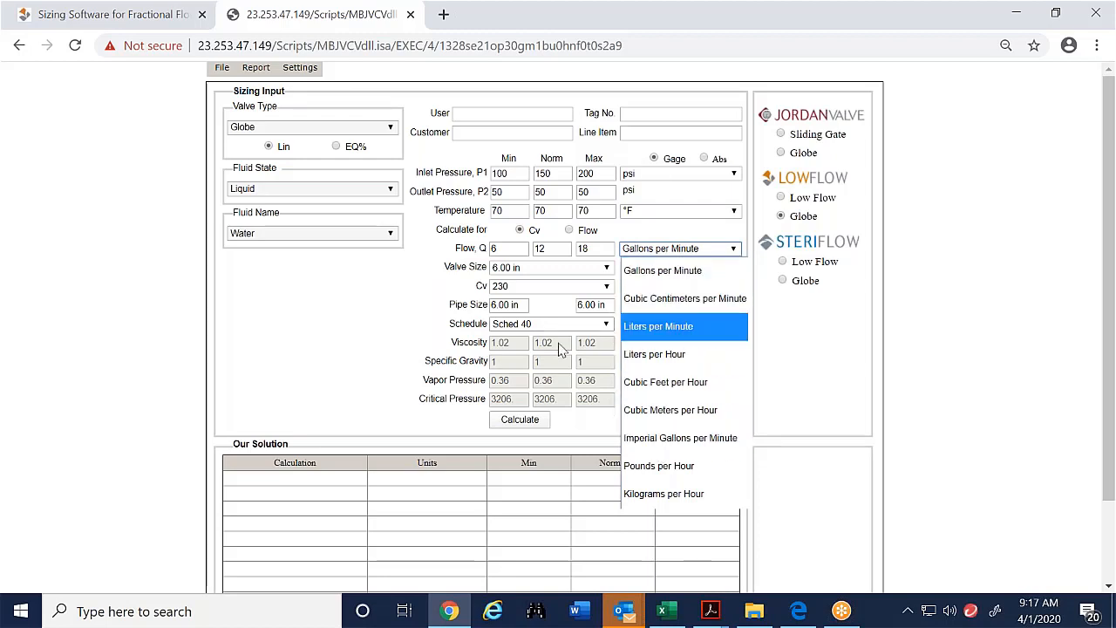
pyautogui.click(360, 323)
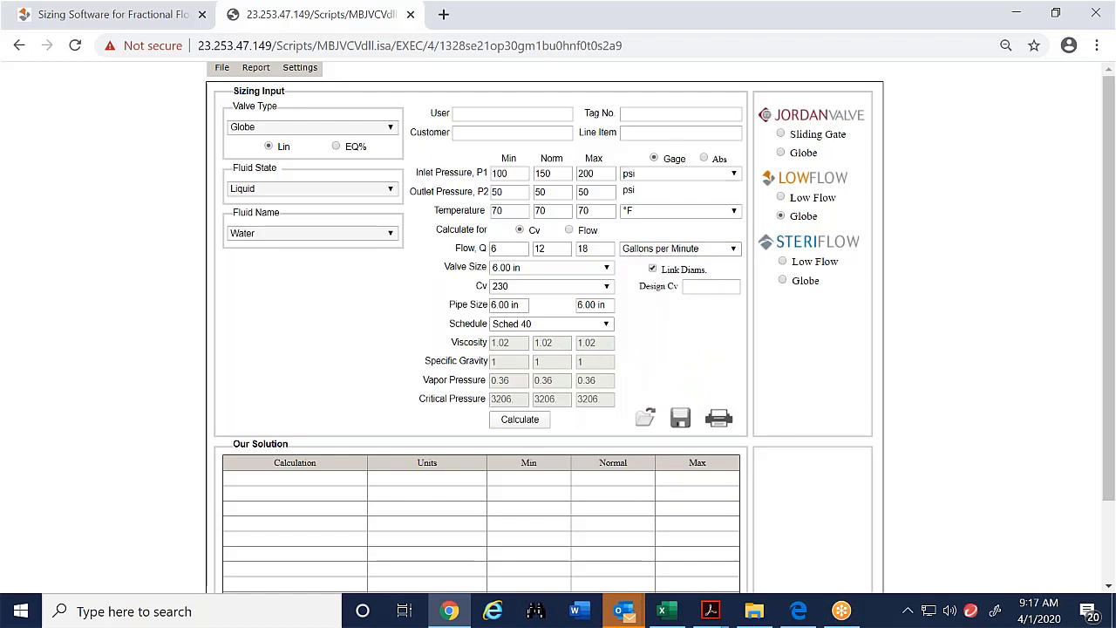
# - Set the valve size to 0.50 in and check the available Cv option
pyautogui.click(600, 270)
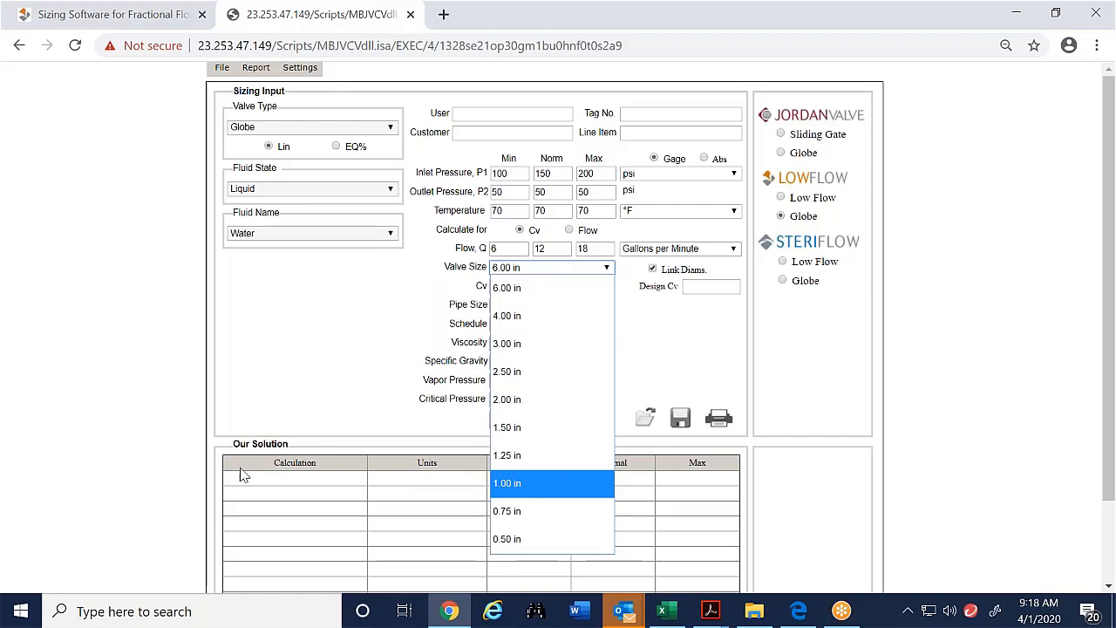
pyautogui.click(517, 541)
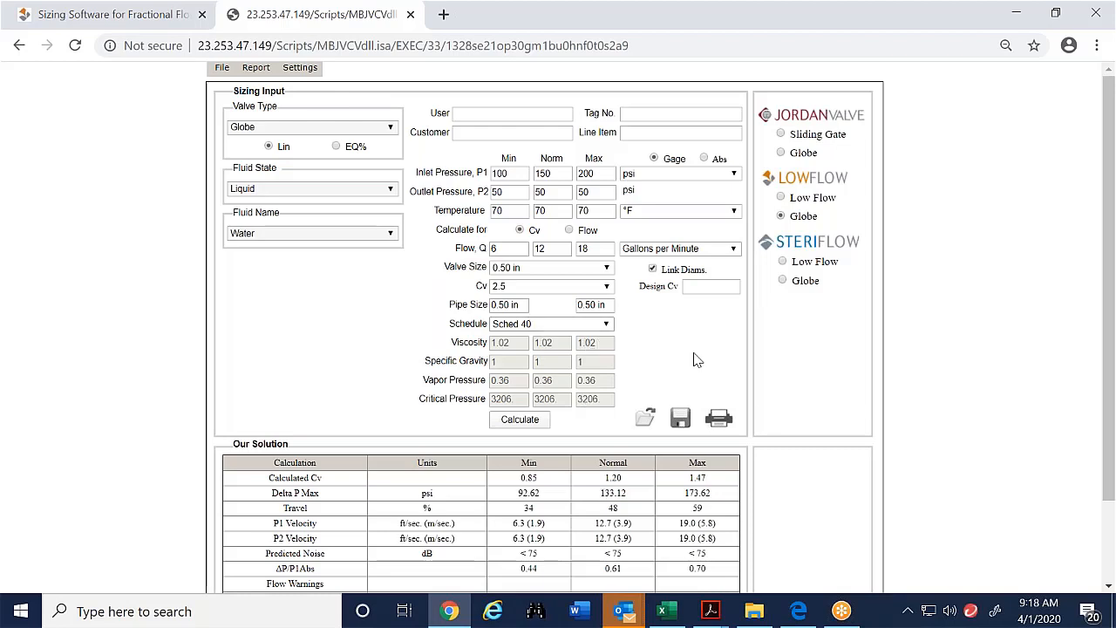
pyautogui.click(597, 290)
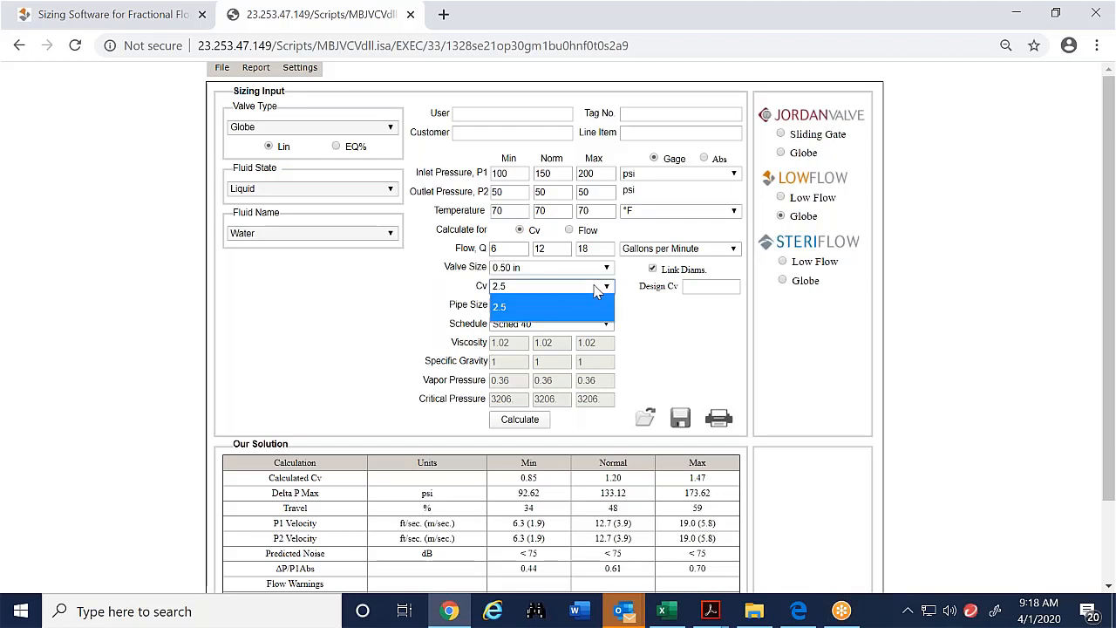
pyautogui.click(597, 290)
# - Enter a design Cv of 2 and calculate the sizing results
pyautogui.click(710, 287)
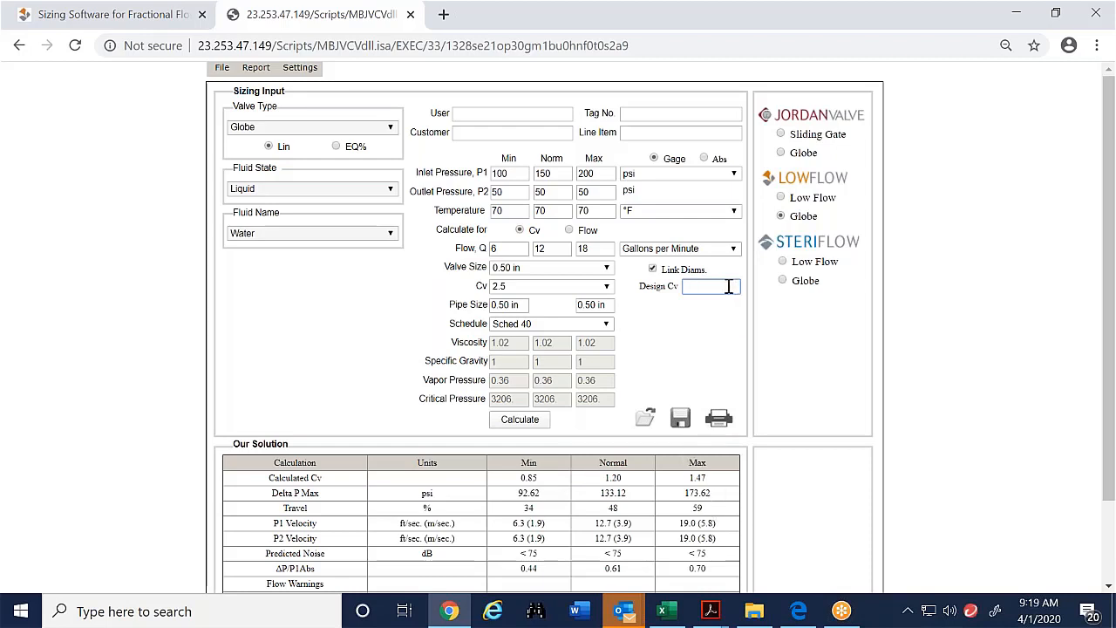
pyautogui.write('2')
pyautogui.click(521, 425)
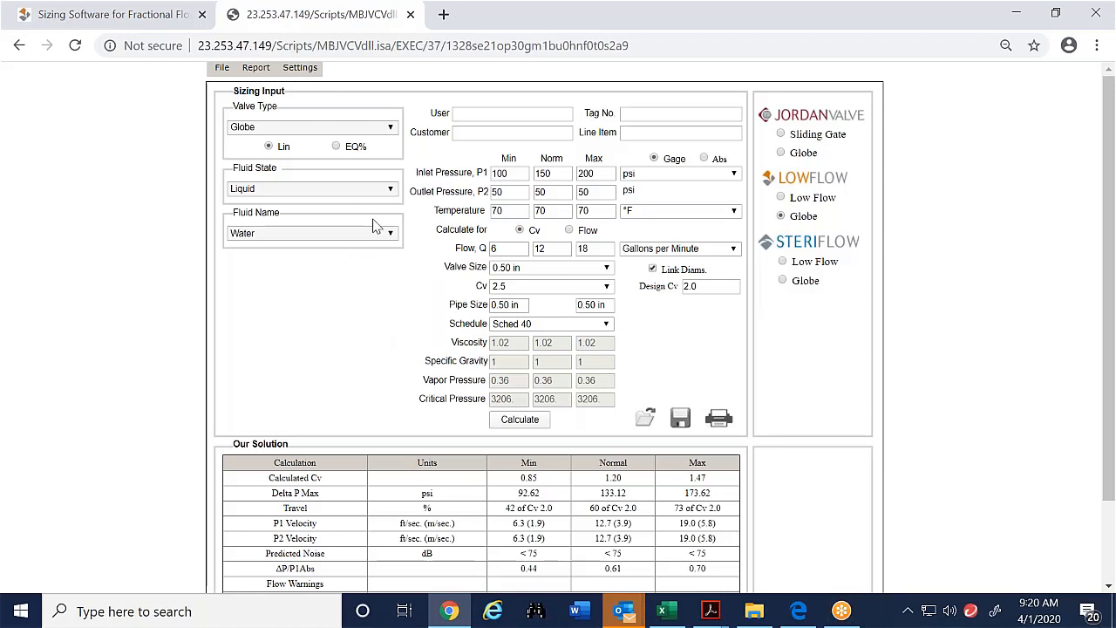
# - Review the solution table, then change the minimum flow to 30 and recalculate
pyautogui.scroll(-1, 352, 253)
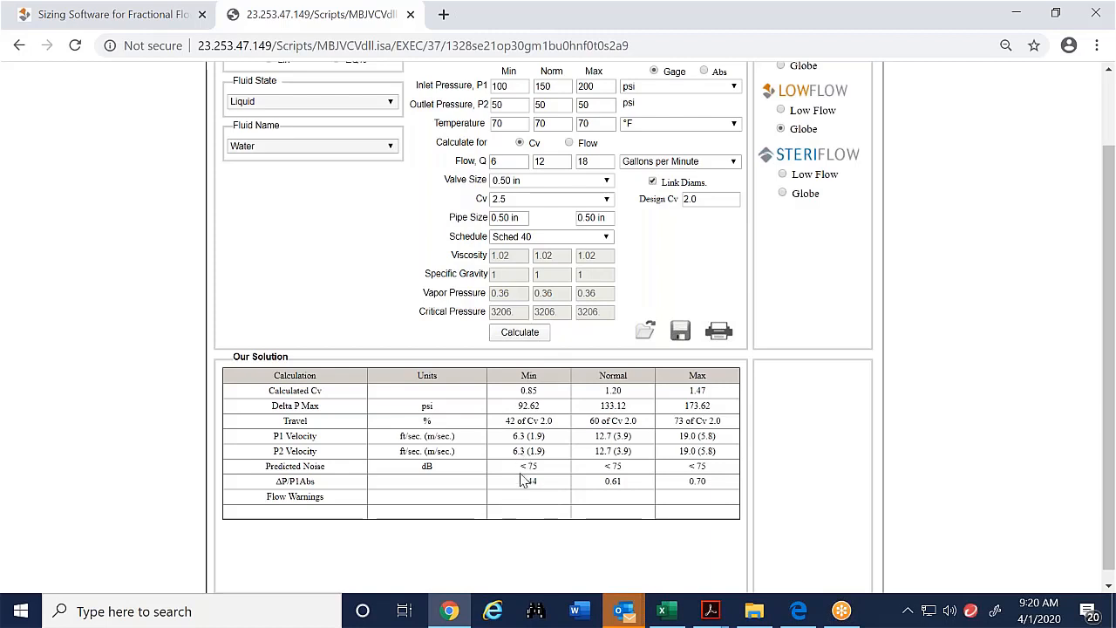
pyautogui.moveTo(521, 470); pyautogui.dragTo(716, 470)
pyautogui.click(716, 469)
pyautogui.scroll(1, 389, 352)
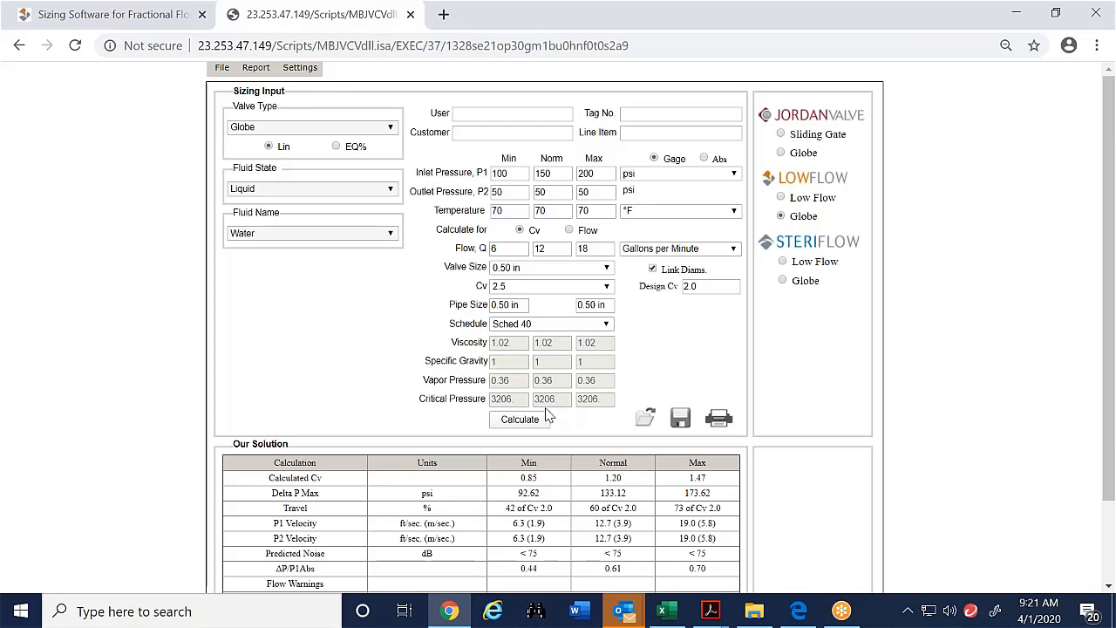
pyautogui.click(503, 249)
pyautogui.click(528, 419)
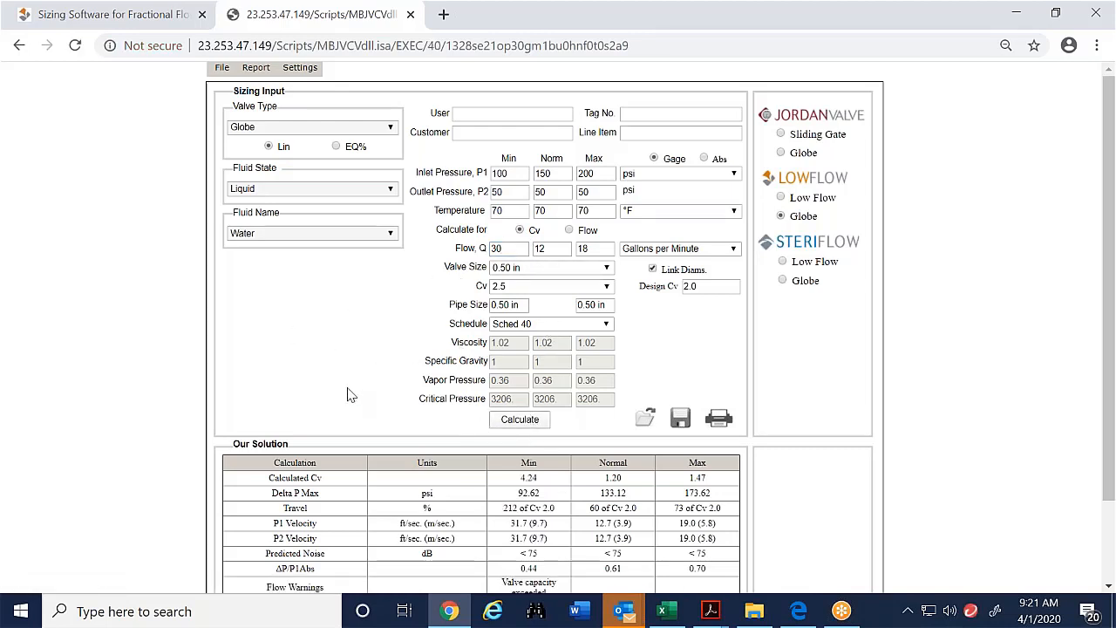
pyautogui.scroll(-1, 441, 467)
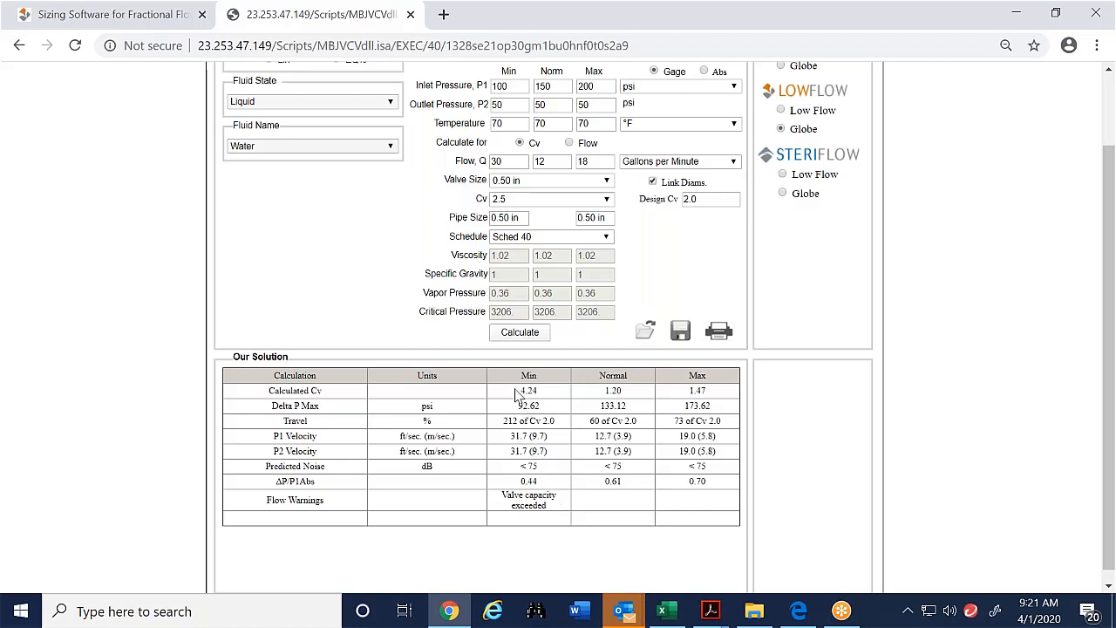
pyautogui.scroll(1, 518, 396)
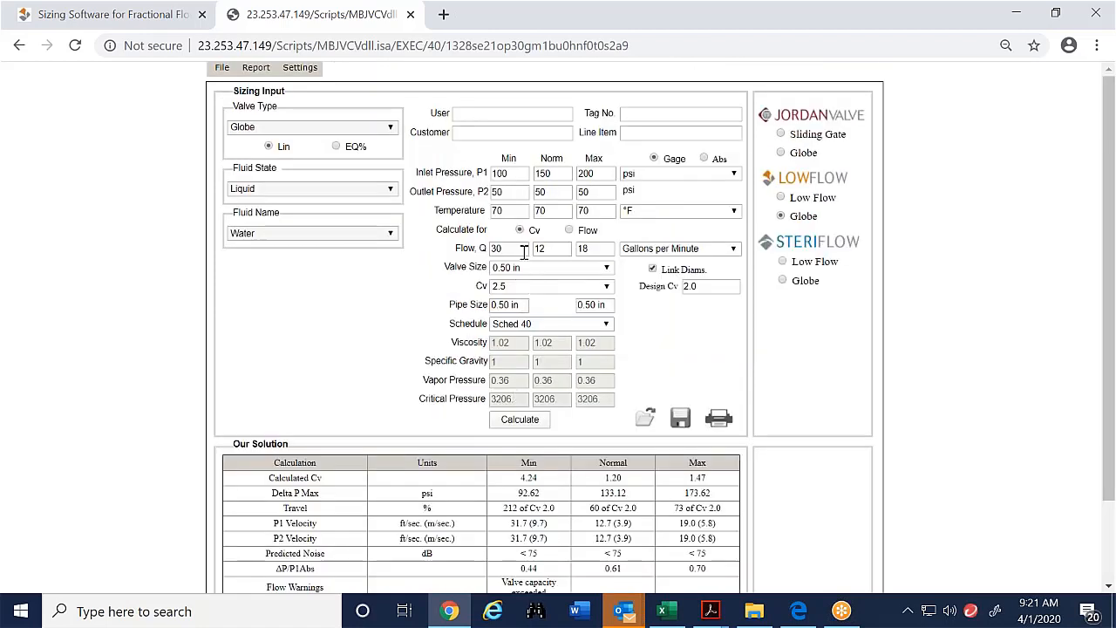
pyautogui.click(731, 290)
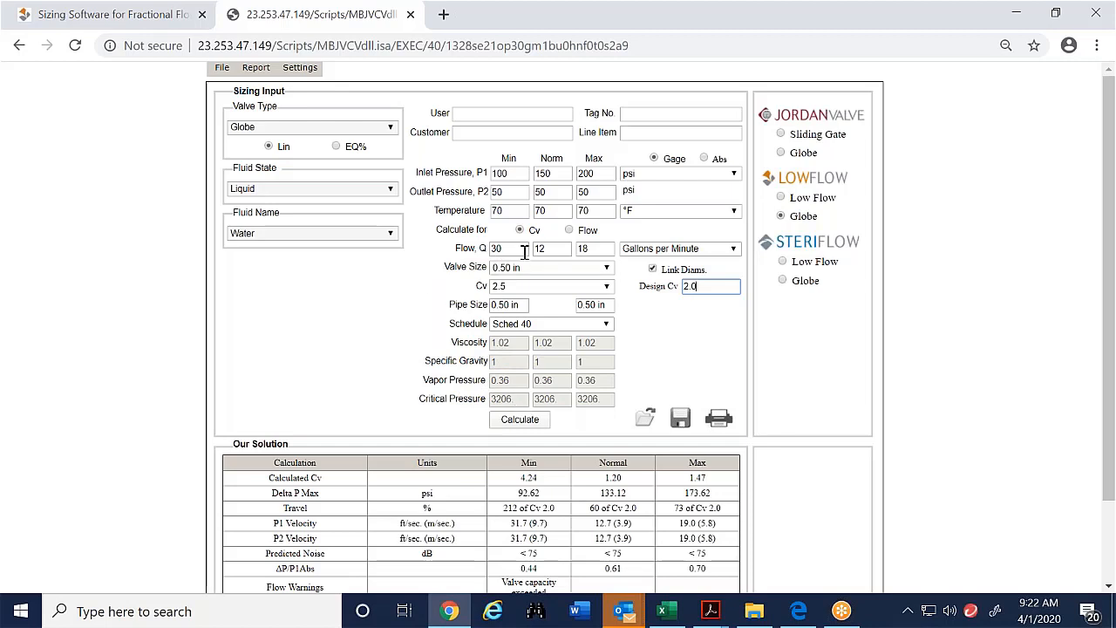
pyautogui.click(392, 239)
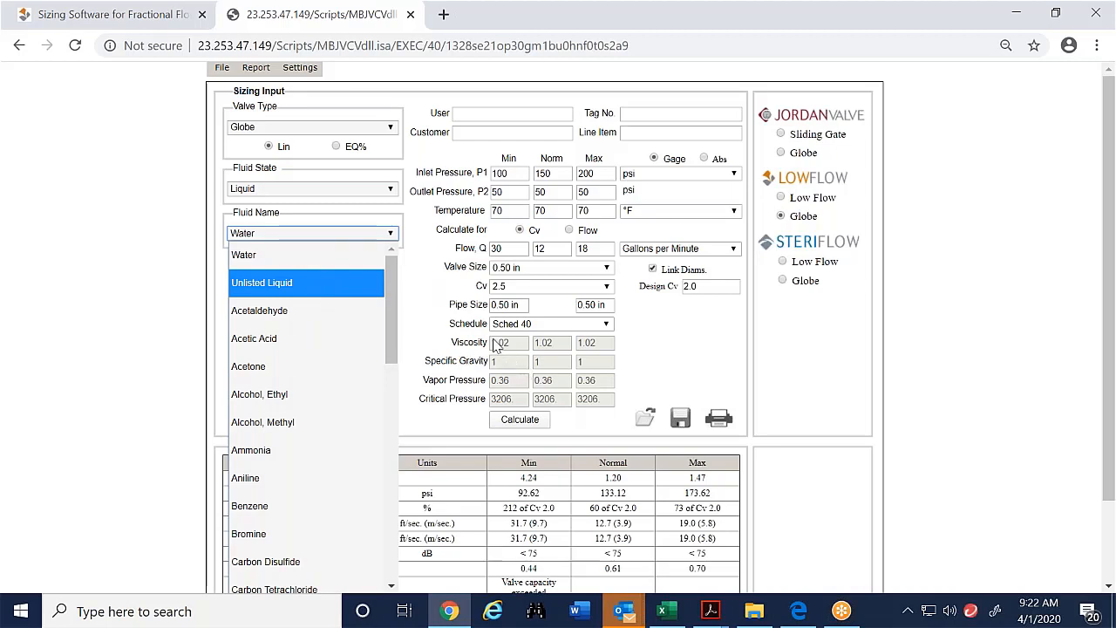
pyautogui.click(335, 293)
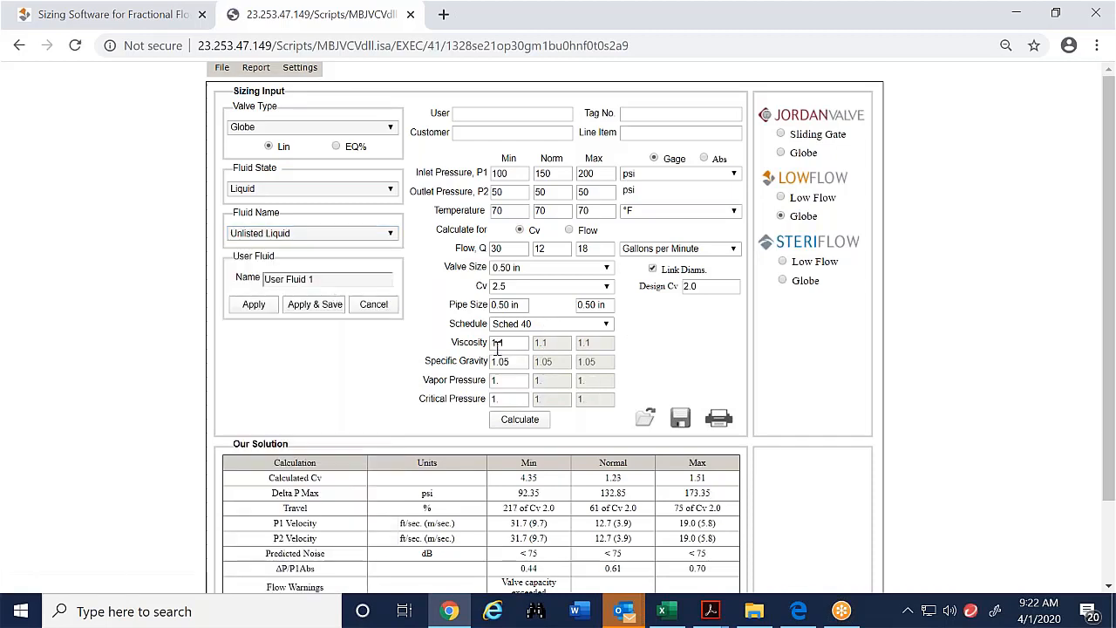
pyautogui.click(1085, 456)
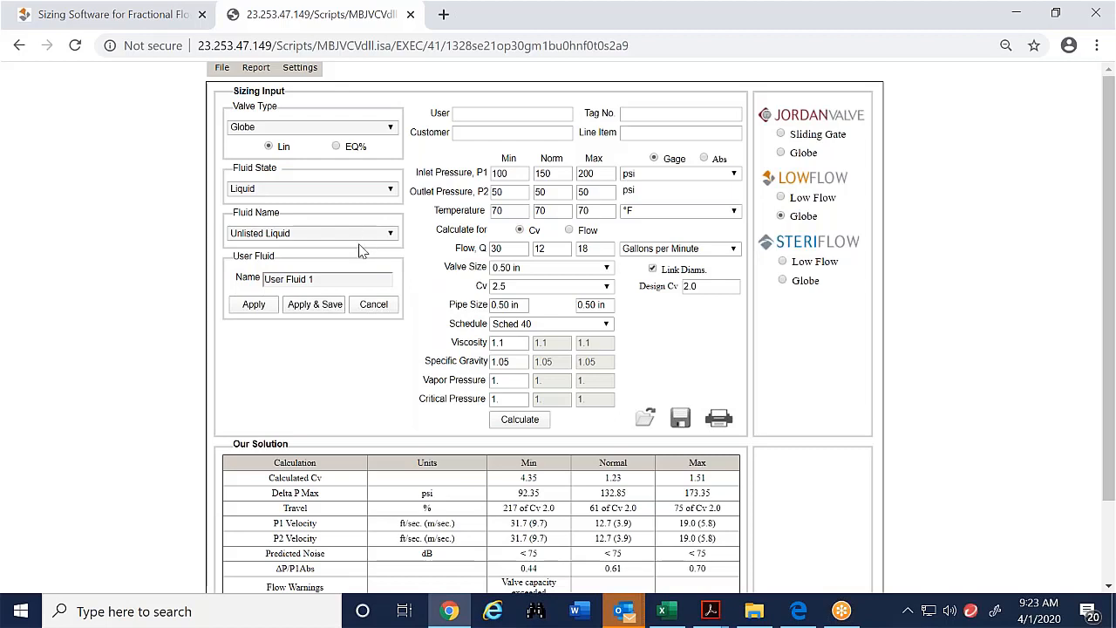
pyautogui.click(366, 307)
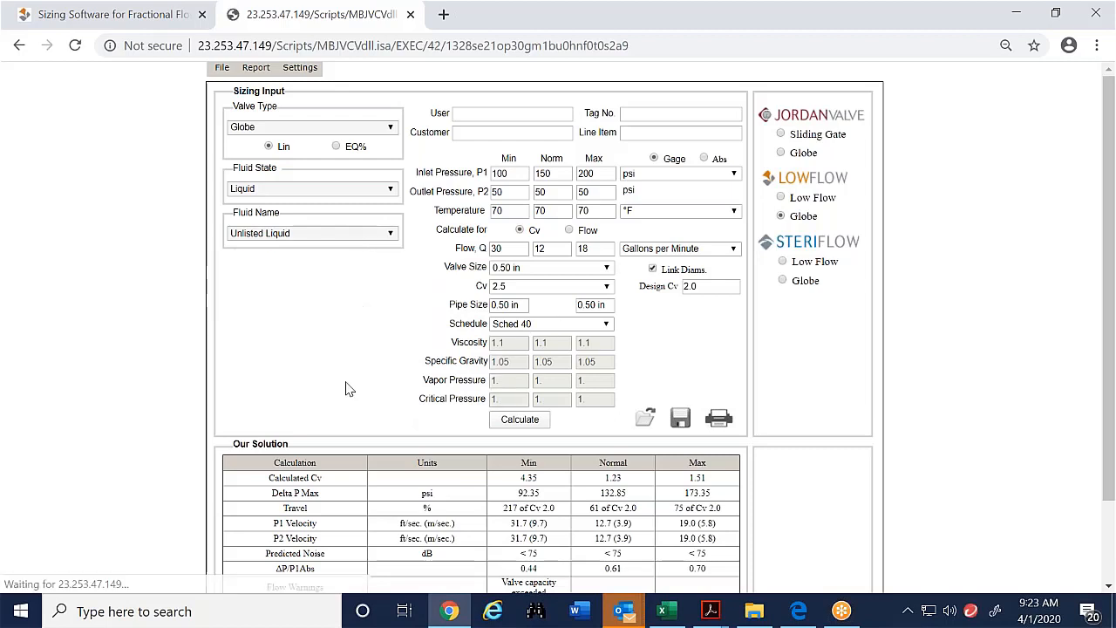
pyautogui.click(384, 233)
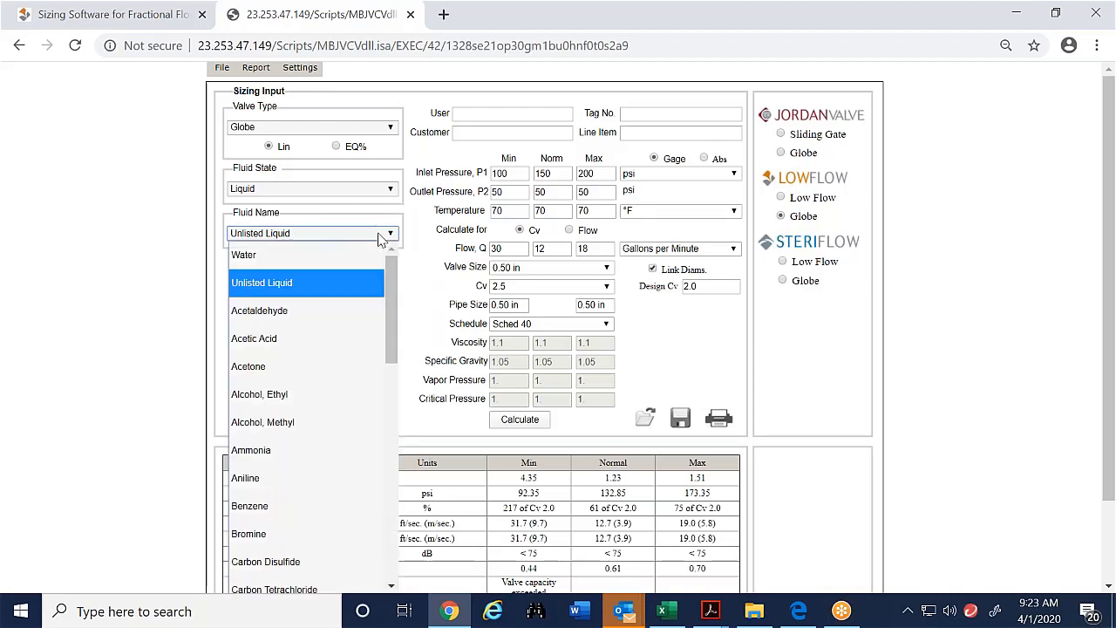
pyautogui.click(373, 252)
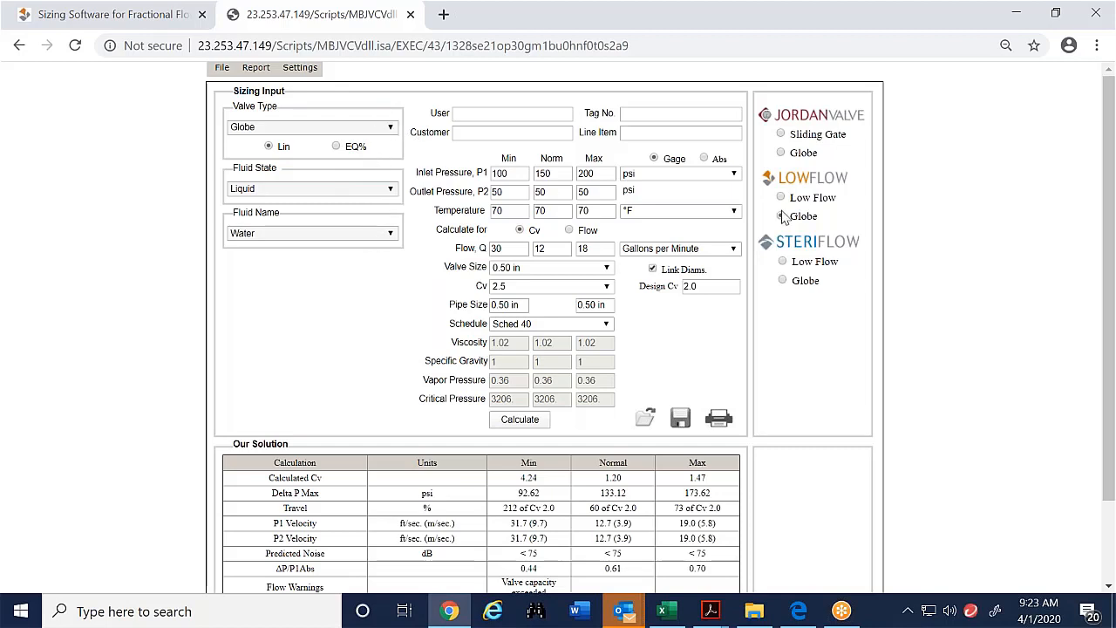
# - Change the valve type to MK 708 and dismiss the exception alert
pyautogui.click(286, 129)
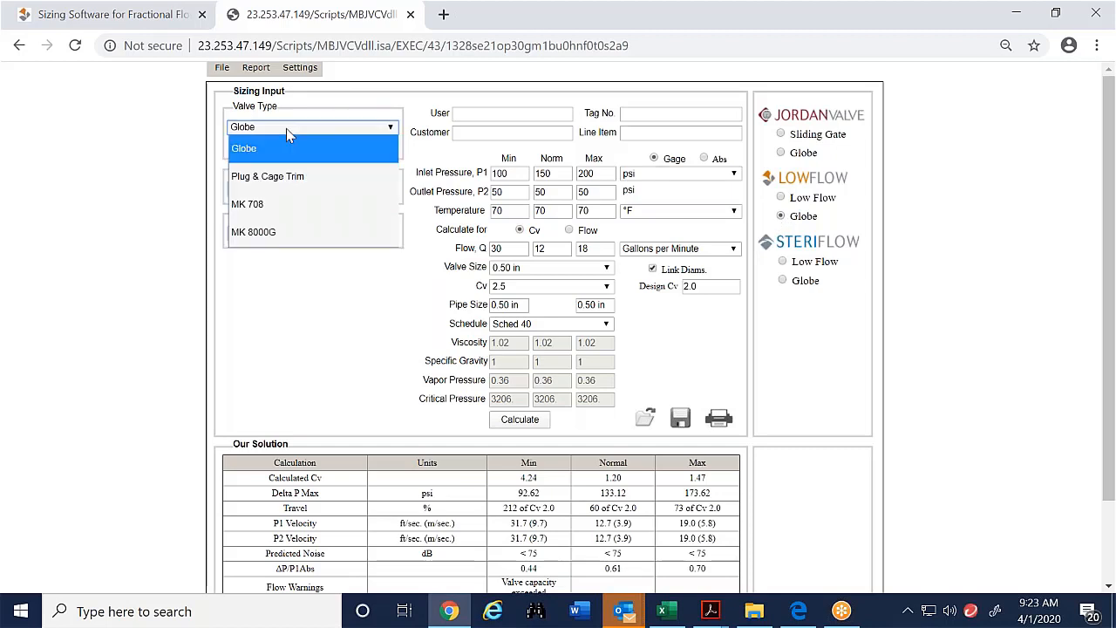
pyautogui.click(286, 201)
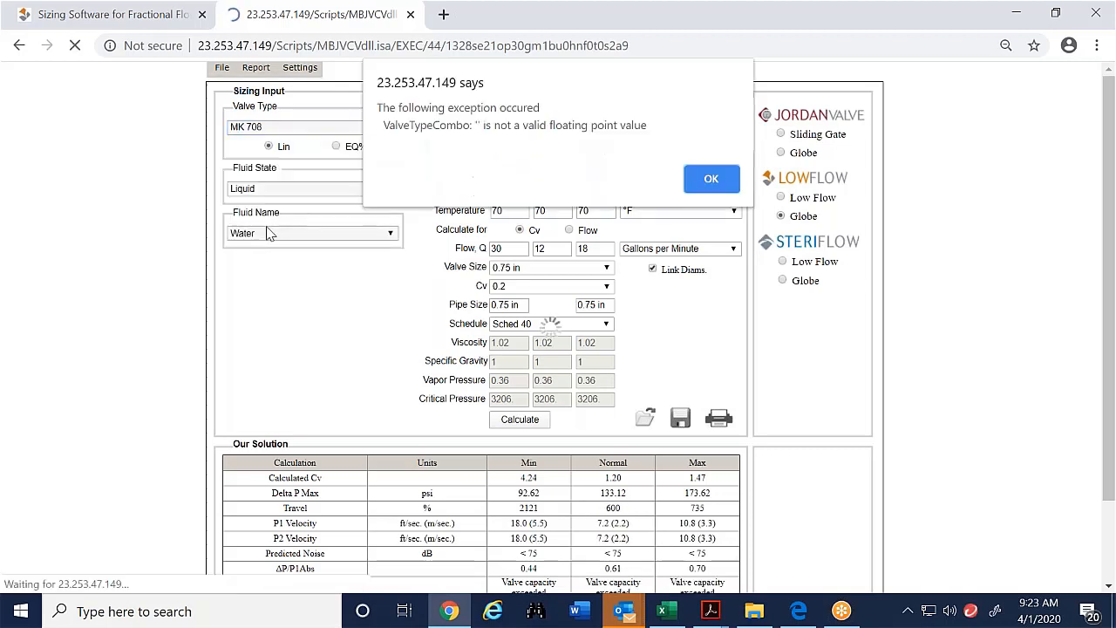
pyautogui.click(711, 179)
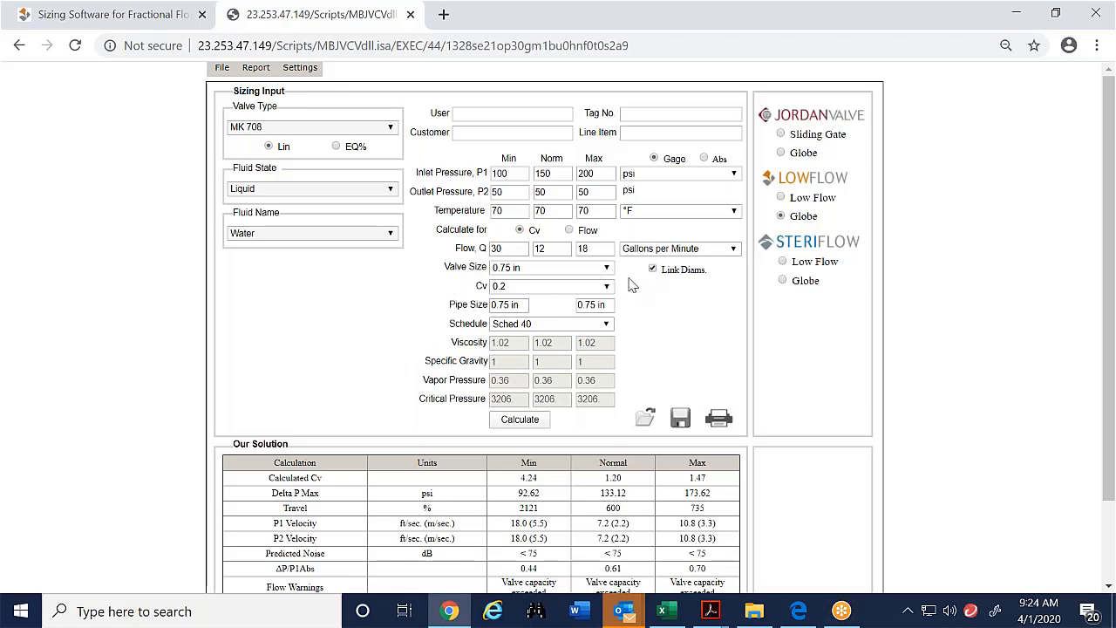
# - Set the minimum flow to 6 and recalculate the sizing
pyautogui.doubleClick(500, 249)
pyautogui.write('6')
pyautogui.click(518, 420)
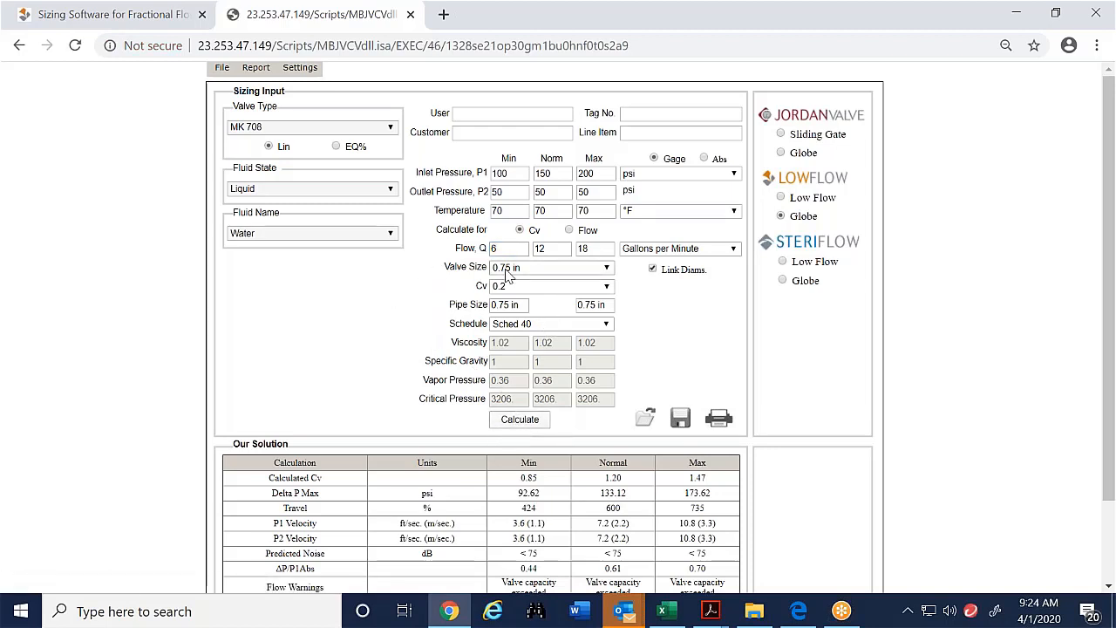
# - Set the valve size to 0.50 in and the Cv to 2
pyautogui.click(558, 271)
pyautogui.click(537, 307)
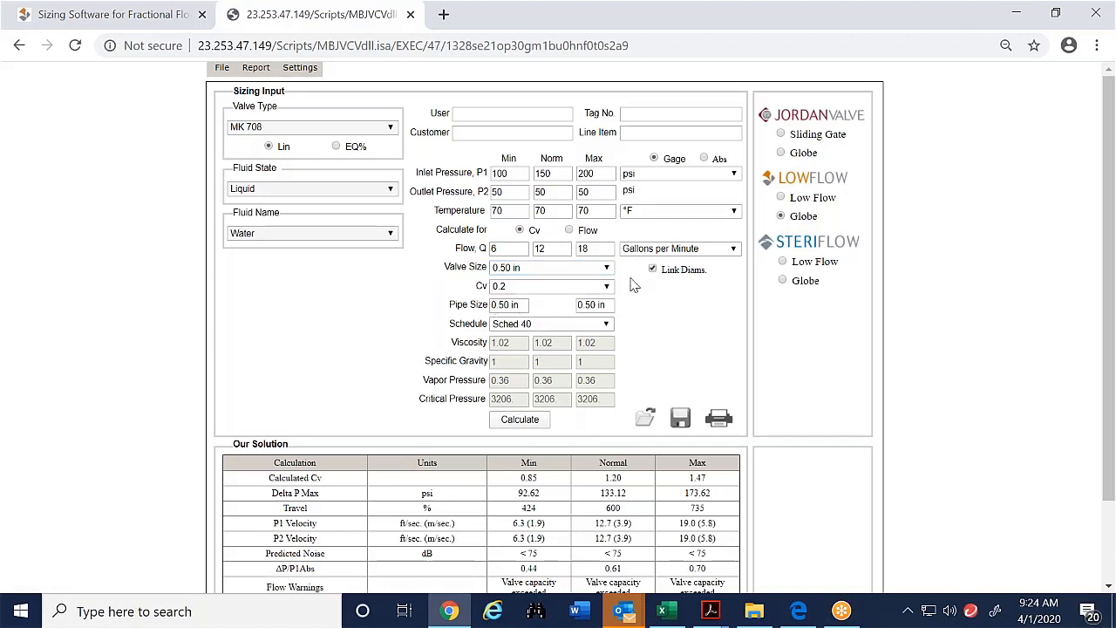
pyautogui.click(608, 287)
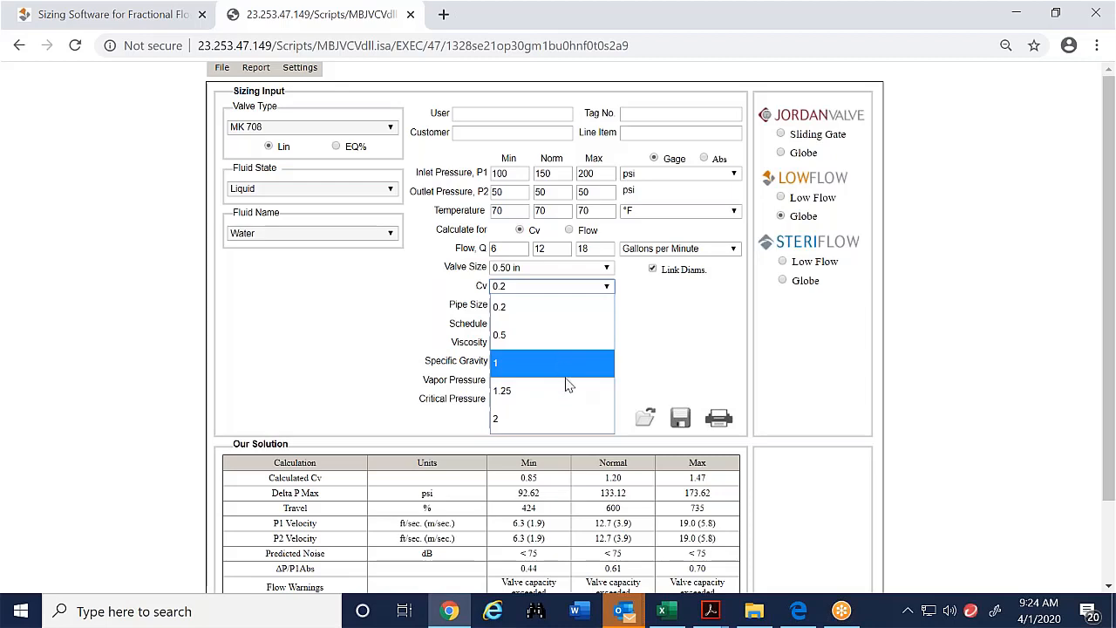
pyautogui.click(549, 420)
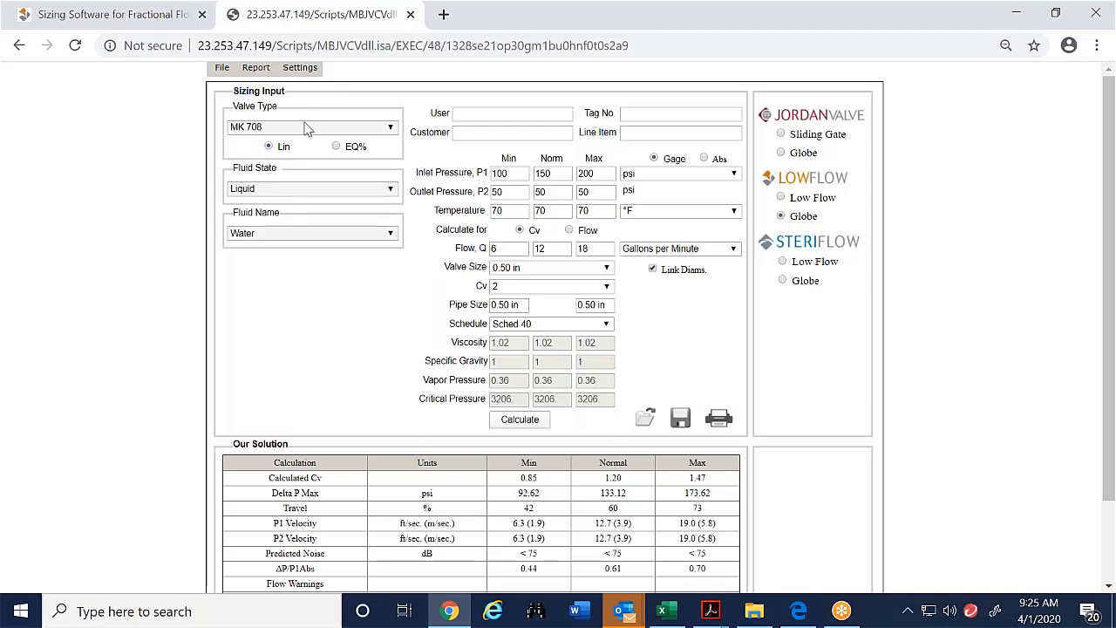
pyautogui.click(276, 133)
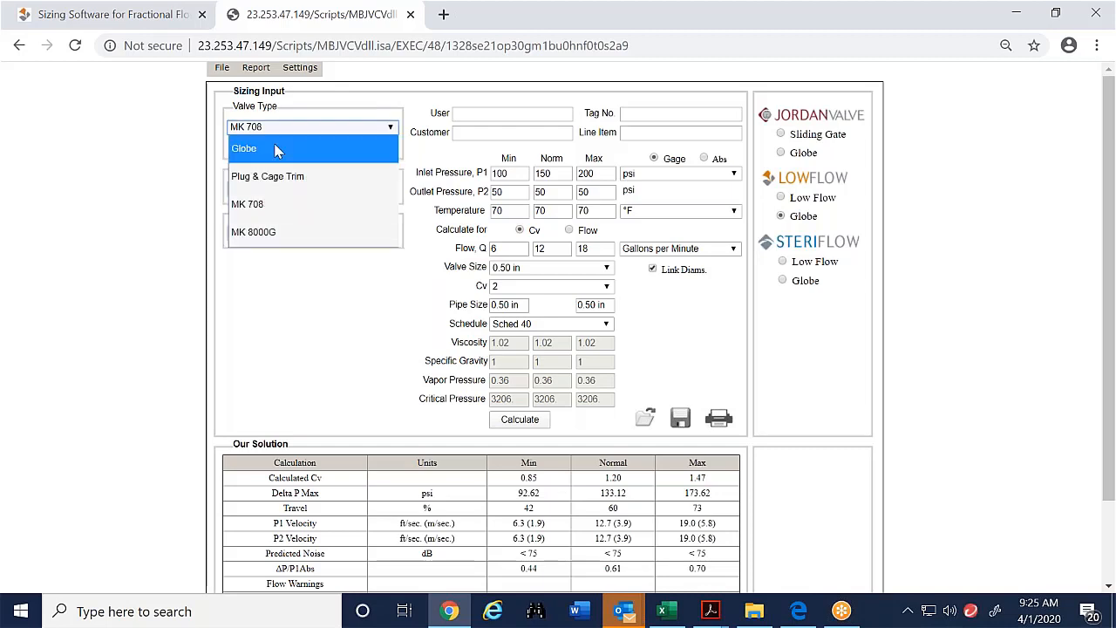
pyautogui.click(279, 206)
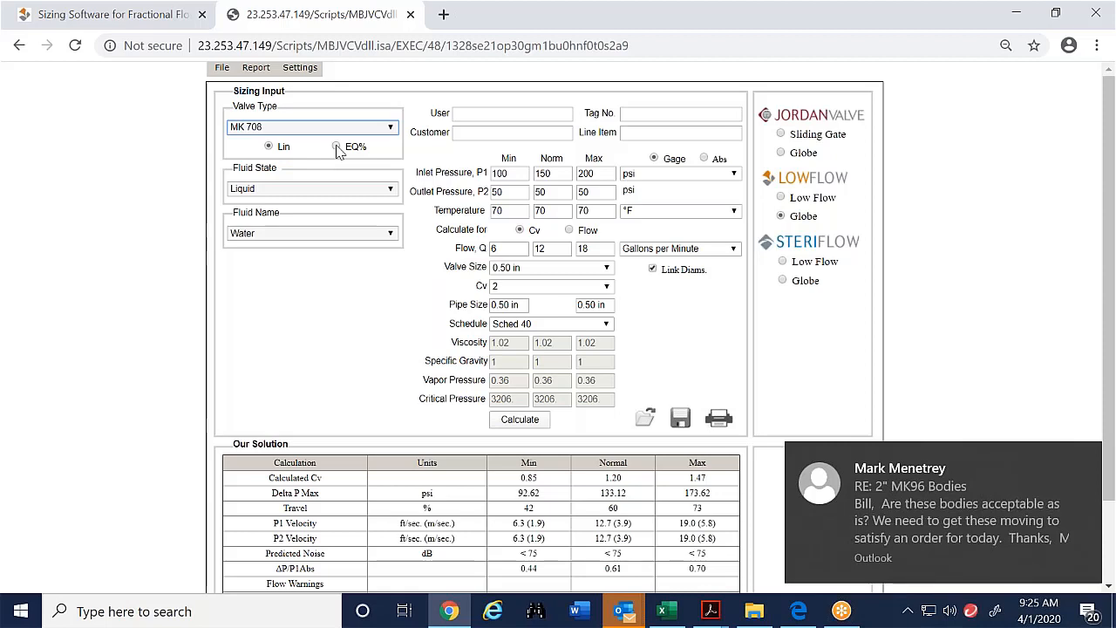
pyautogui.click(1092, 459)
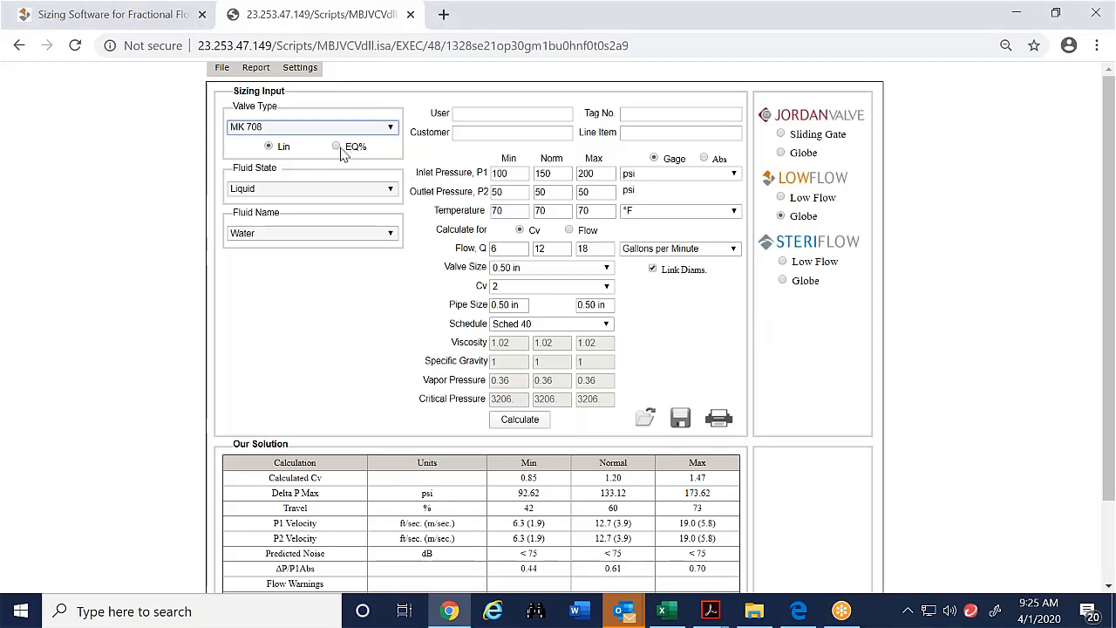
pyautogui.moveTo(421, 510); pyautogui.dragTo(726, 518)
pyautogui.click(388, 339)
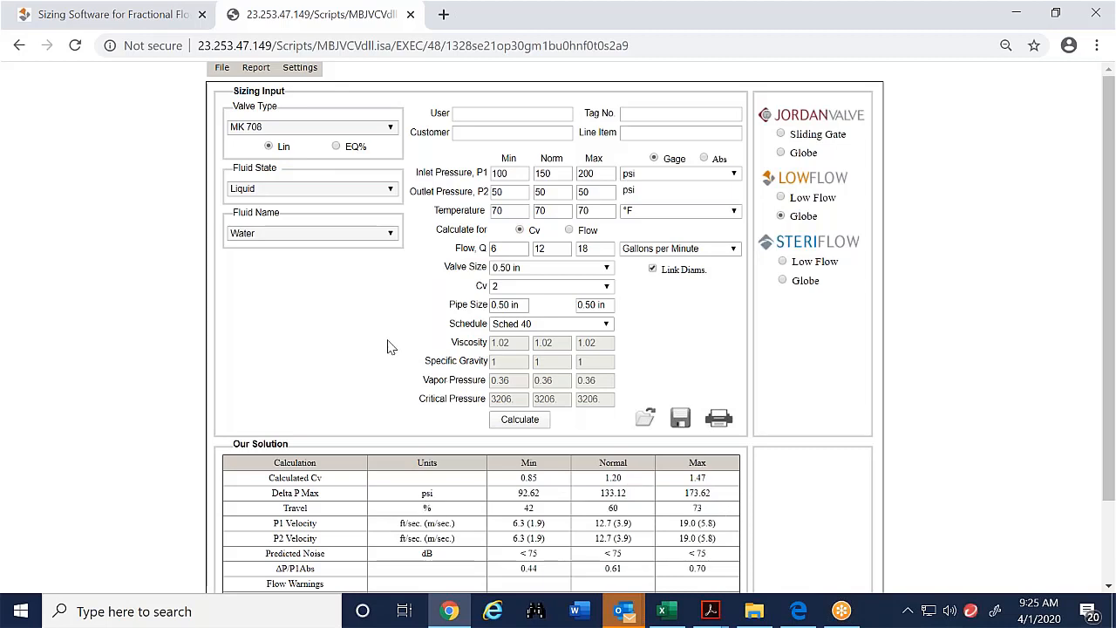
# - Switch the product selection to the LowFlow Low Flow valve
pyautogui.click(336, 148)
pyautogui.click(781, 198)
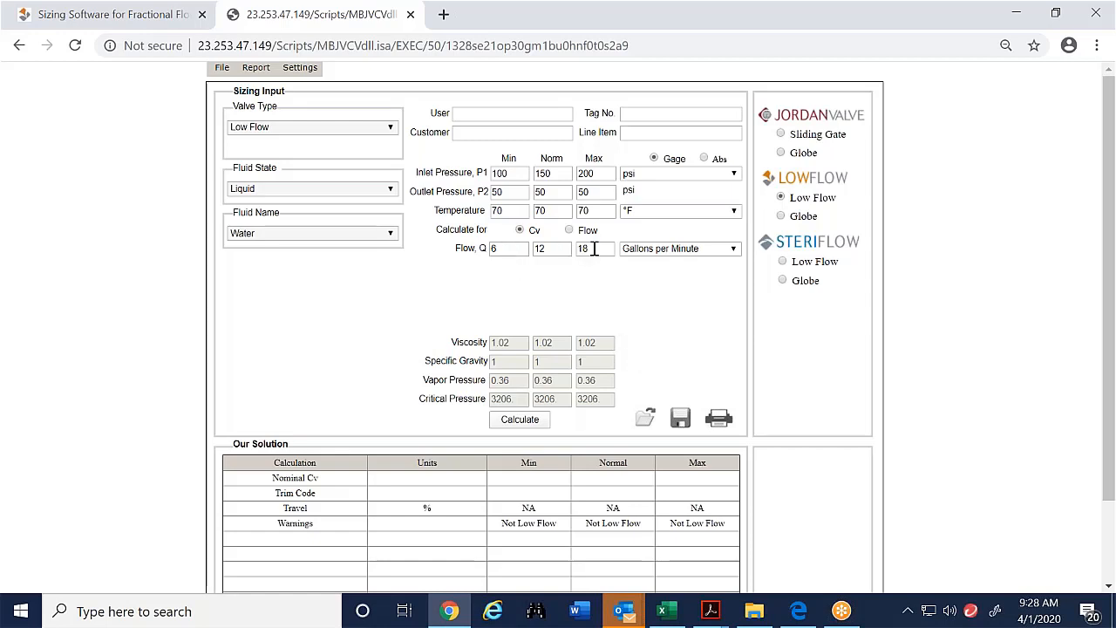
# - Set the min, normal and max flows to .06, .12 and .18 and calculate
pyautogui.click(493, 250)
pyautogui.write('.06')
pyautogui.click(537, 250)
pyautogui.write('.')
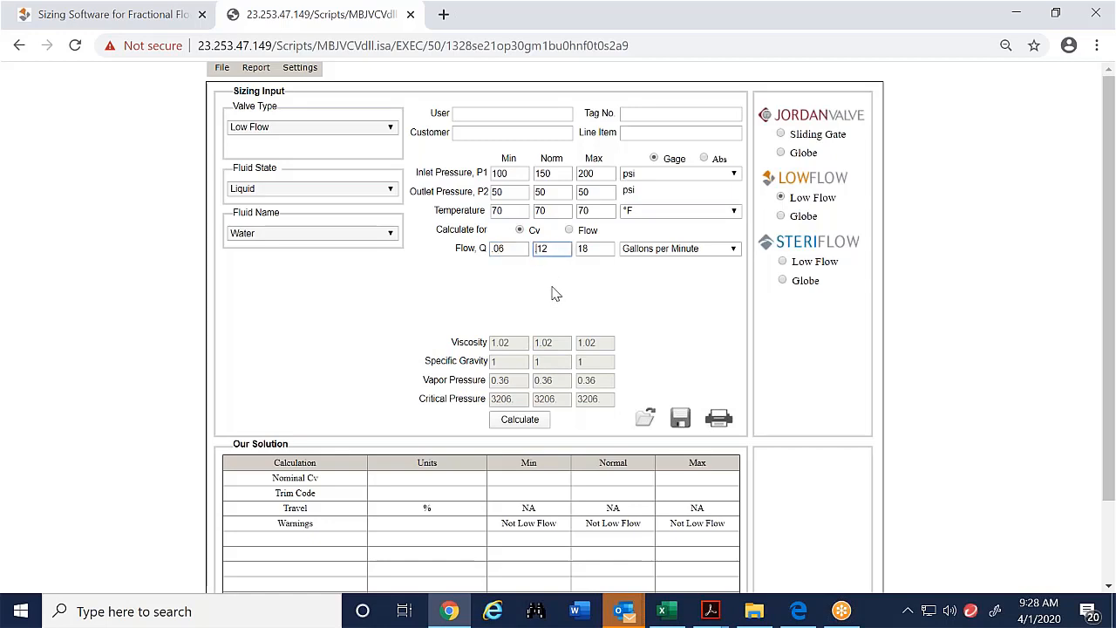
pyautogui.click(578, 250)
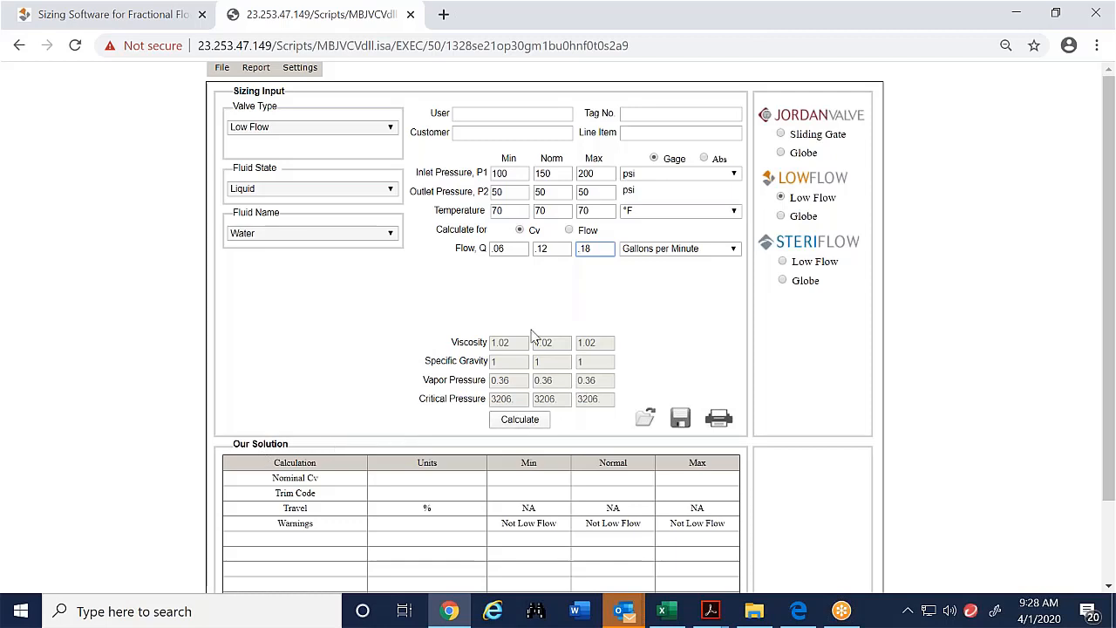
pyautogui.click(524, 423)
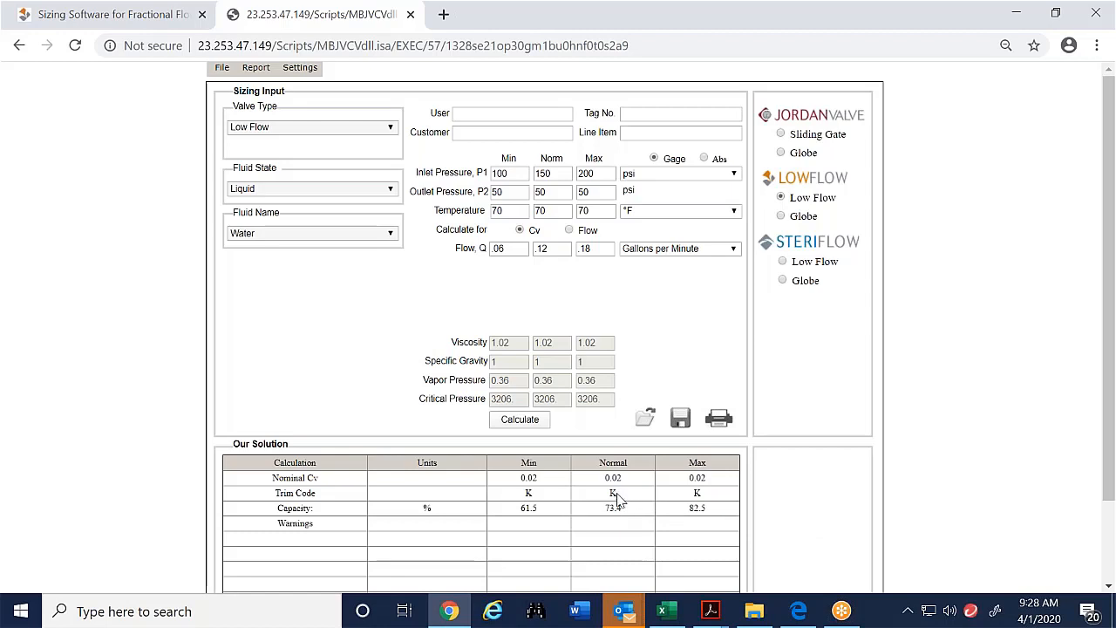
# - Highlight the Trim Code row in the solution table
pyautogui.moveTo(273, 496); pyautogui.dragTo(719, 493)
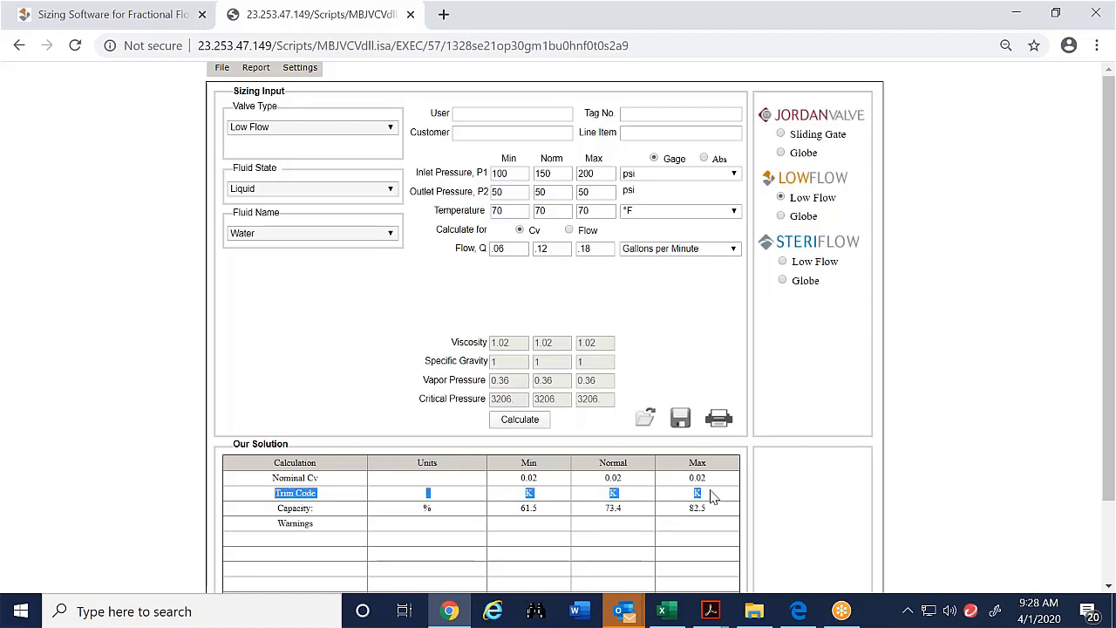
pyautogui.click(716, 505)
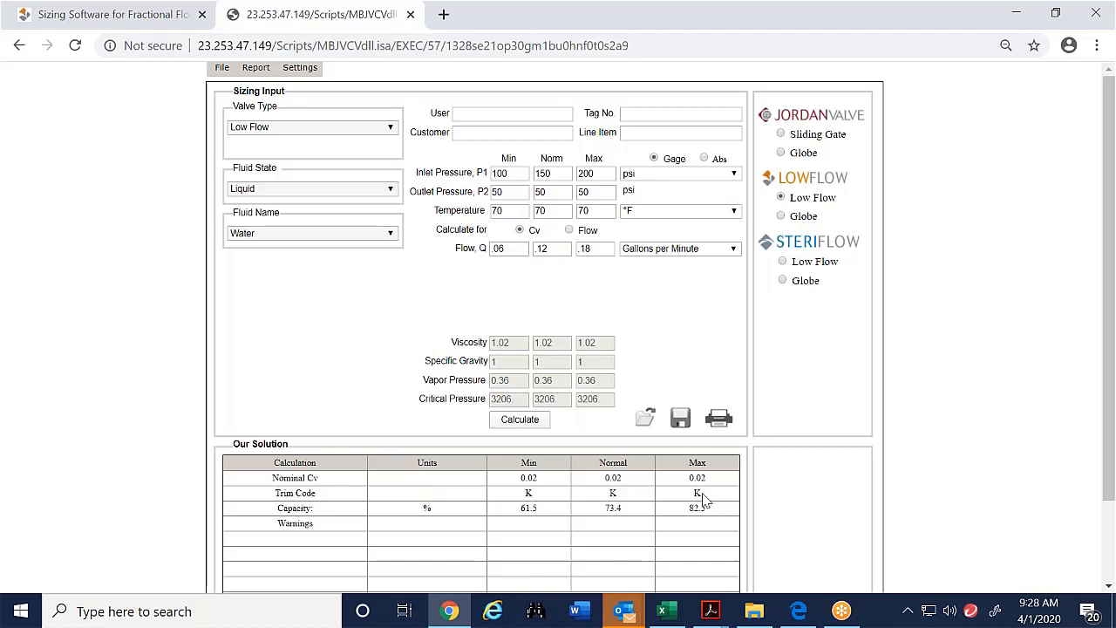